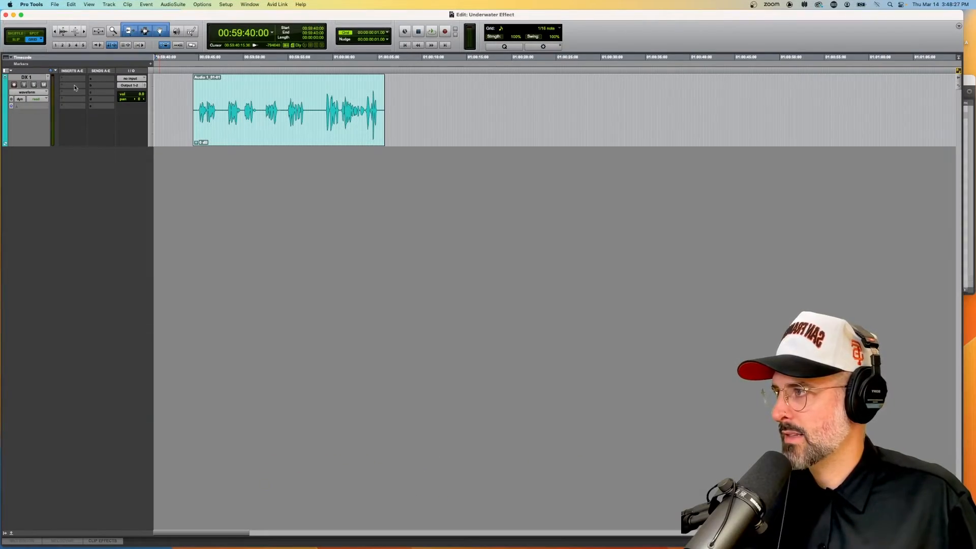
Step: Insert an EQ3 7-Band on the DX 1 track and enable its high-pass and low-pass filters
{"action": "left_click", "coordinate": [73, 80]}
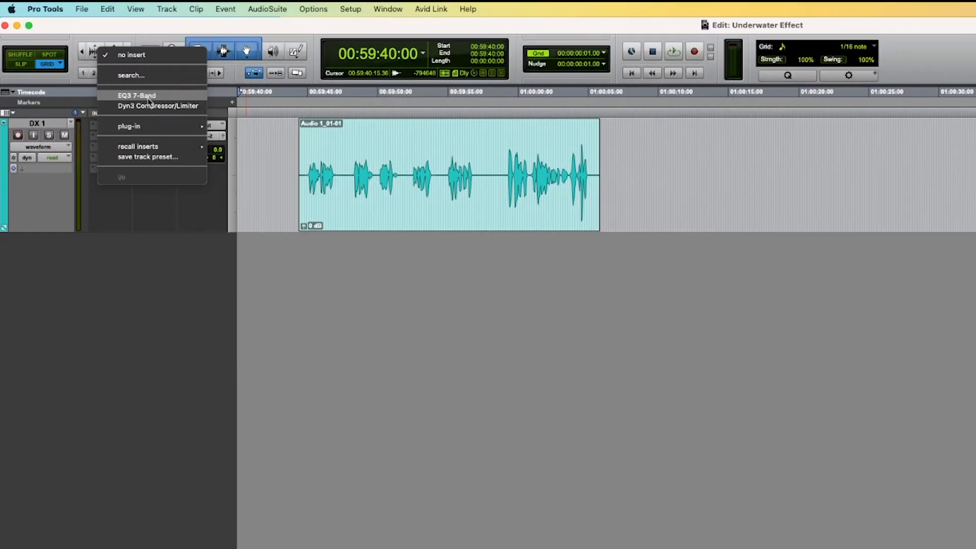
{"action": "left_click", "coordinate": [138, 95]}
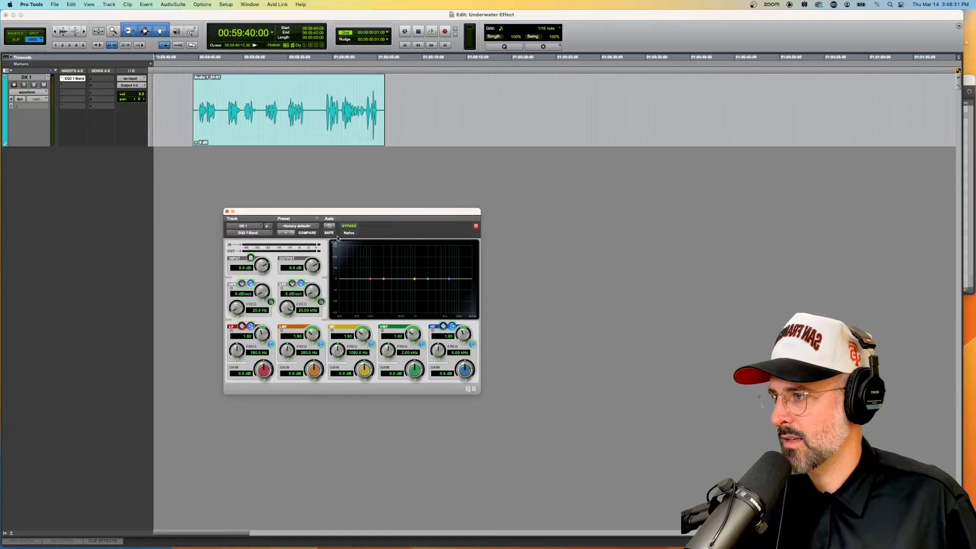
{"action": "left_click", "coordinate": [272, 302]}
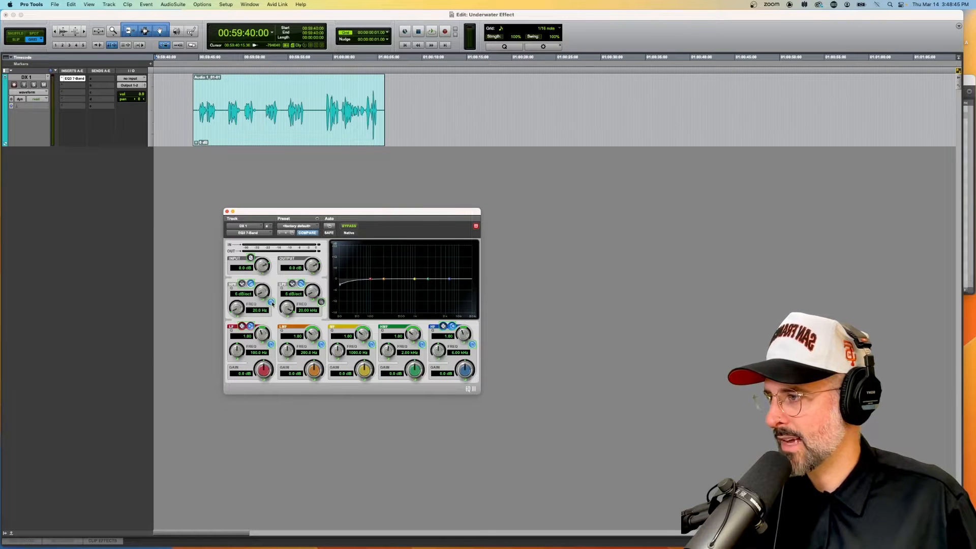
{"action": "left_click", "coordinate": [321, 303]}
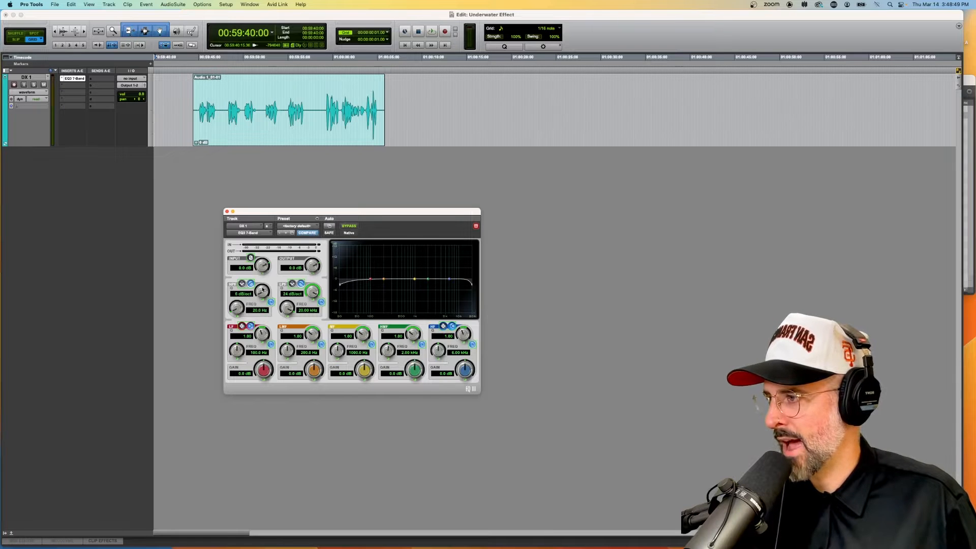
Step: Set the EQ's high-pass filter to 24 dB/oct at 100 Hz and its low-pass filter to 10 kHz, leaving both enabled, and close the EQ
{"action": "left_click_drag", "start_coordinate": [263, 291], "coordinate": [258, 308]}
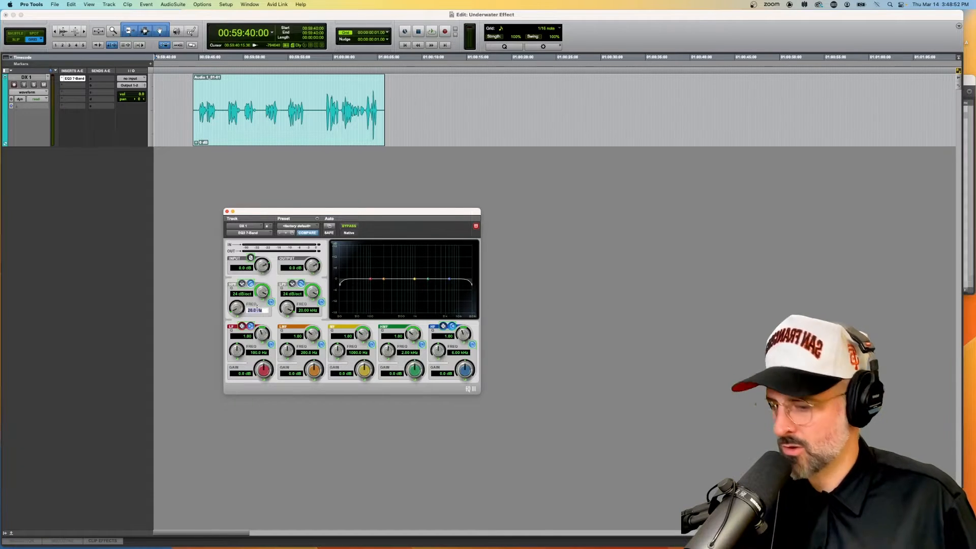
{"action": "key", "text": "Return"}
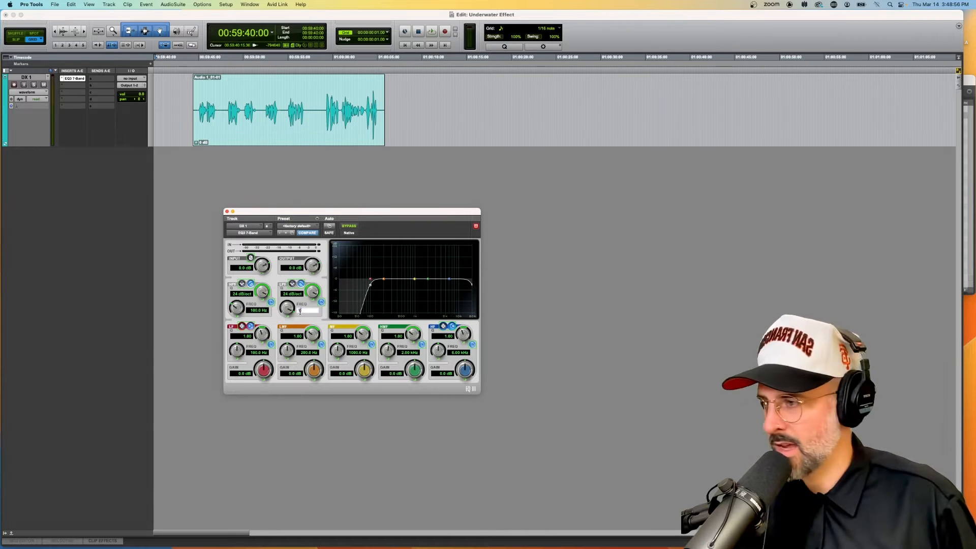
{"action": "key", "text": "Return"}
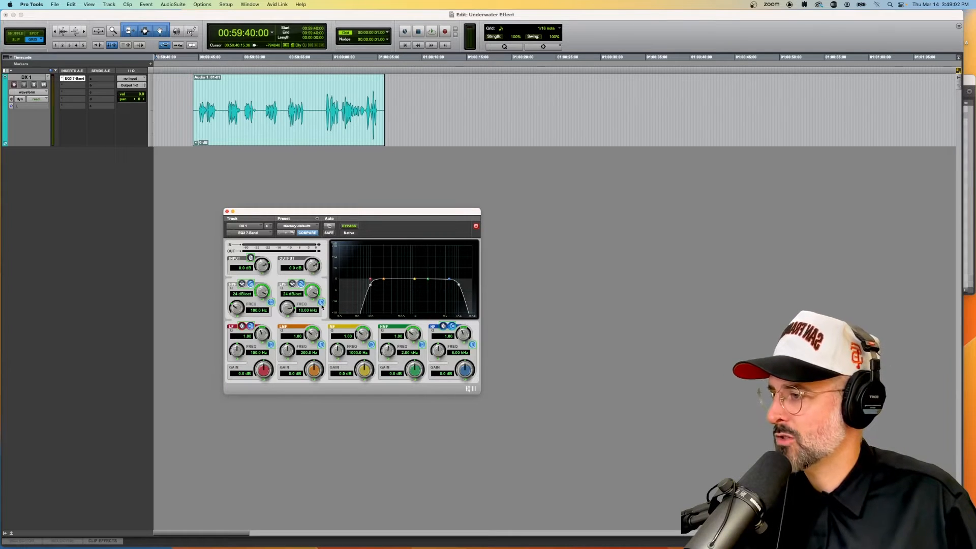
{"action": "left_click", "coordinate": [321, 304]}
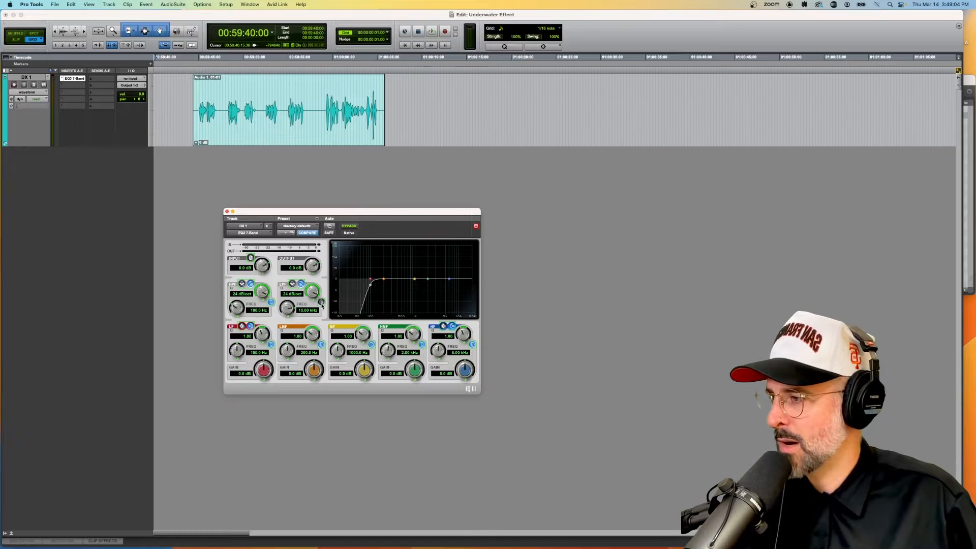
{"action": "left_click", "coordinate": [321, 302]}
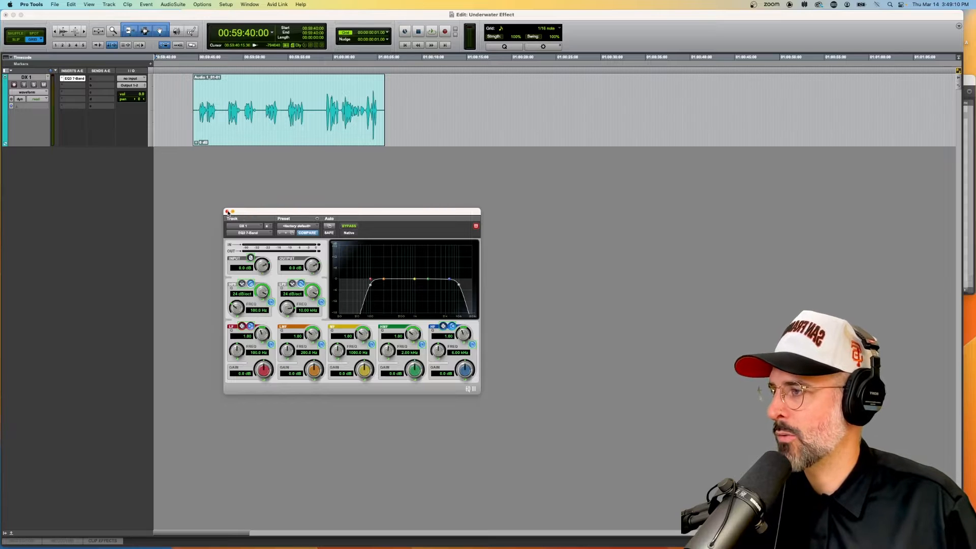
{"action": "left_click", "coordinate": [228, 211]}
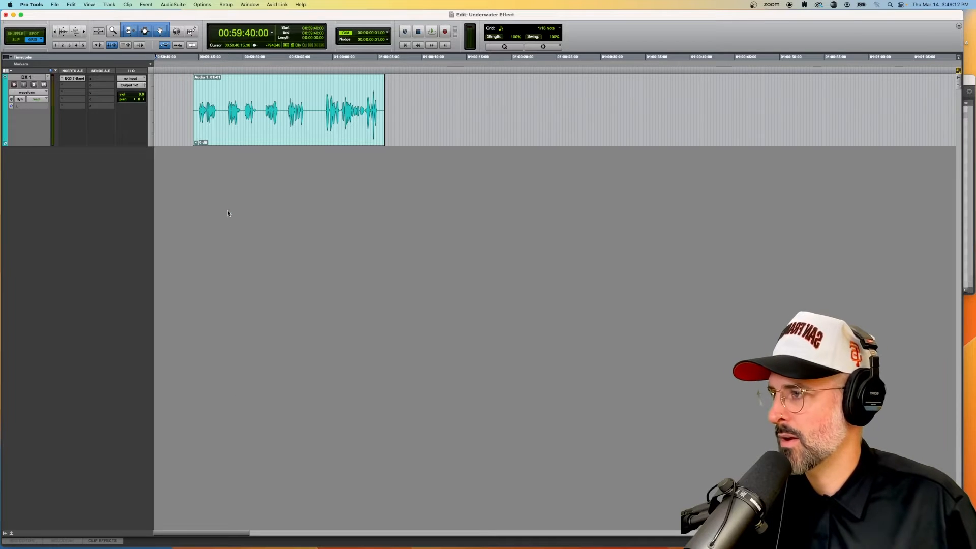
Step: Create one new stereo aux input track named DX Verb below the DX 1 track
{"action": "left_click", "coordinate": [30, 78]}
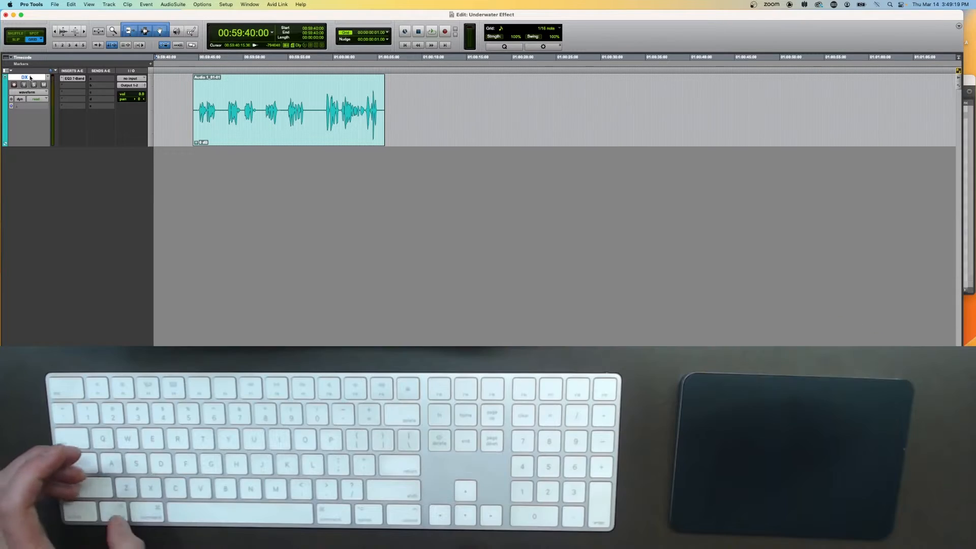
{"action": "key", "text": "super+shift+n"}
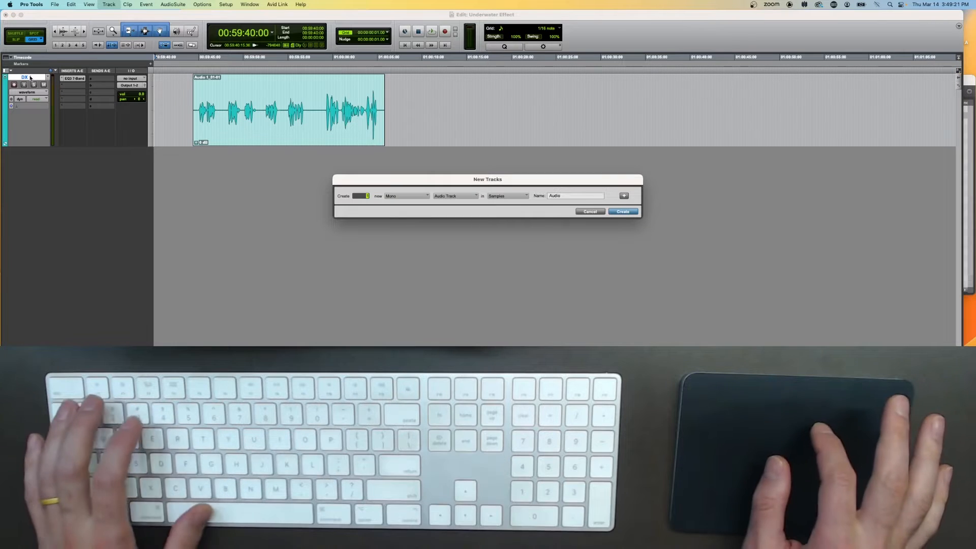
{"action": "left_click", "coordinate": [406, 198]}
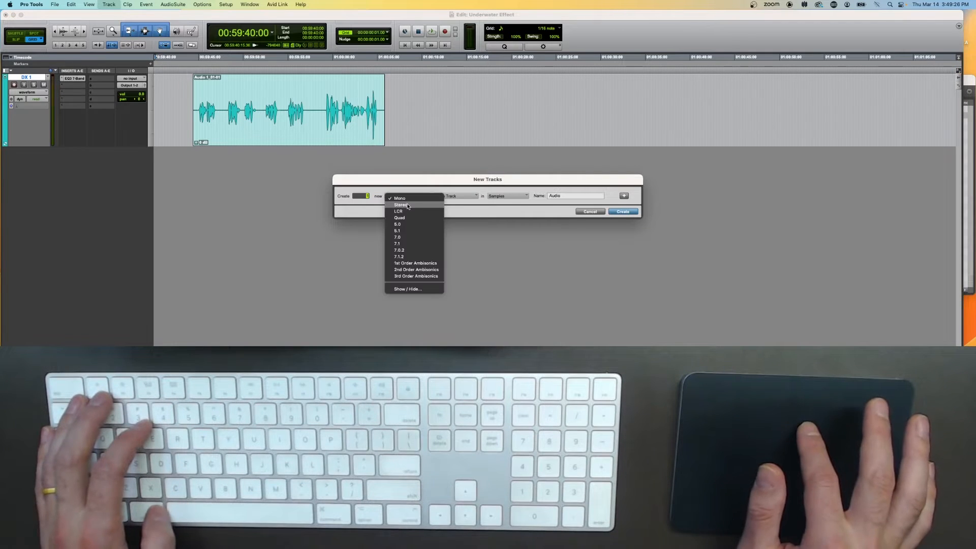
{"action": "left_click", "coordinate": [402, 204]}
{"action": "left_click", "coordinate": [457, 196]}
{"action": "left_click", "coordinate": [459, 204]}
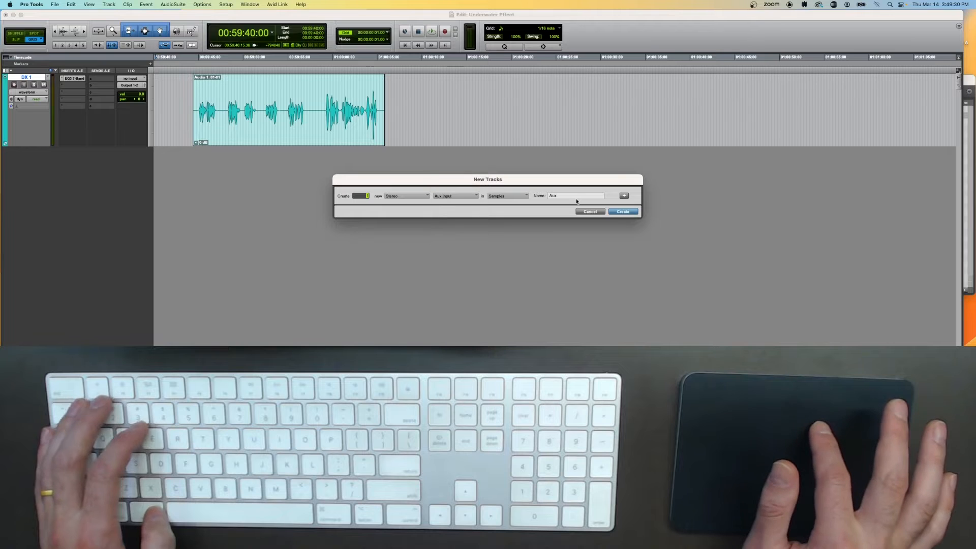
{"action": "type", "text": "DX Verb"}
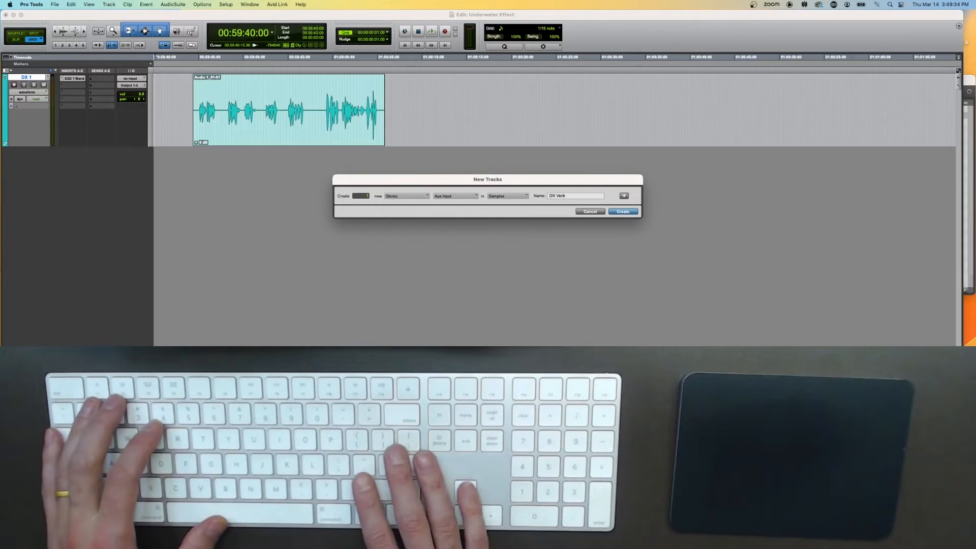
{"action": "key", "text": "Return"}
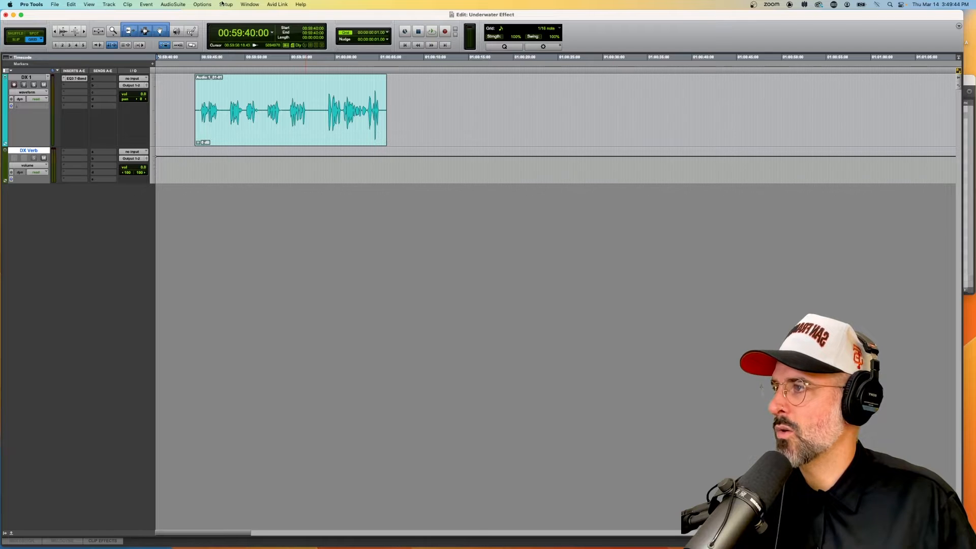
Step: Create a new stereo bus path named DX Verb in the I/O setup
{"action": "left_click", "coordinate": [224, 4]}
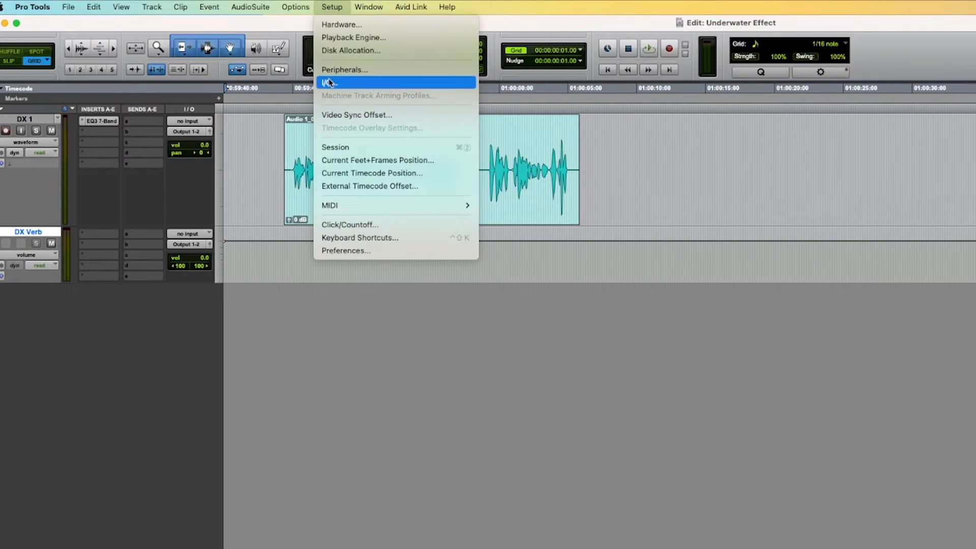
{"action": "left_click", "coordinate": [329, 82]}
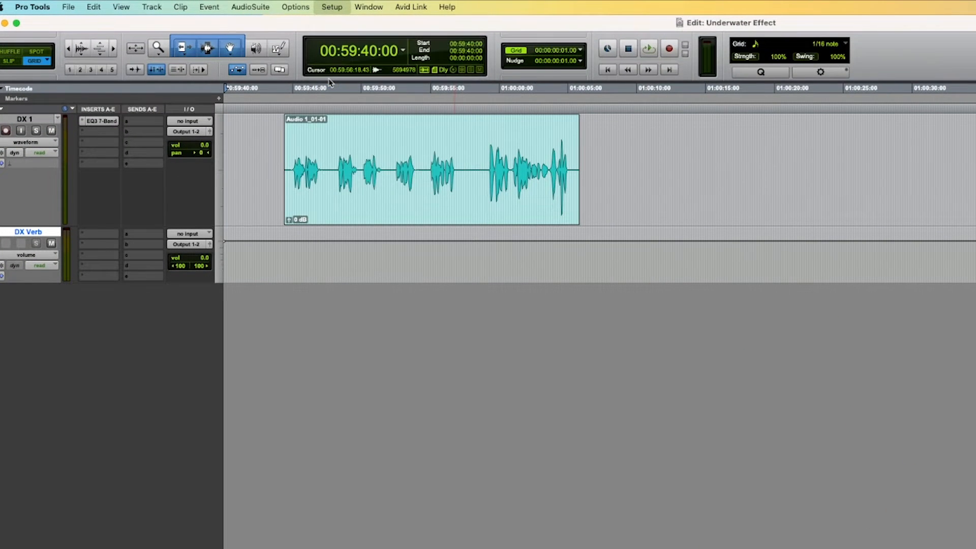
{"action": "left_click", "coordinate": [520, 182]}
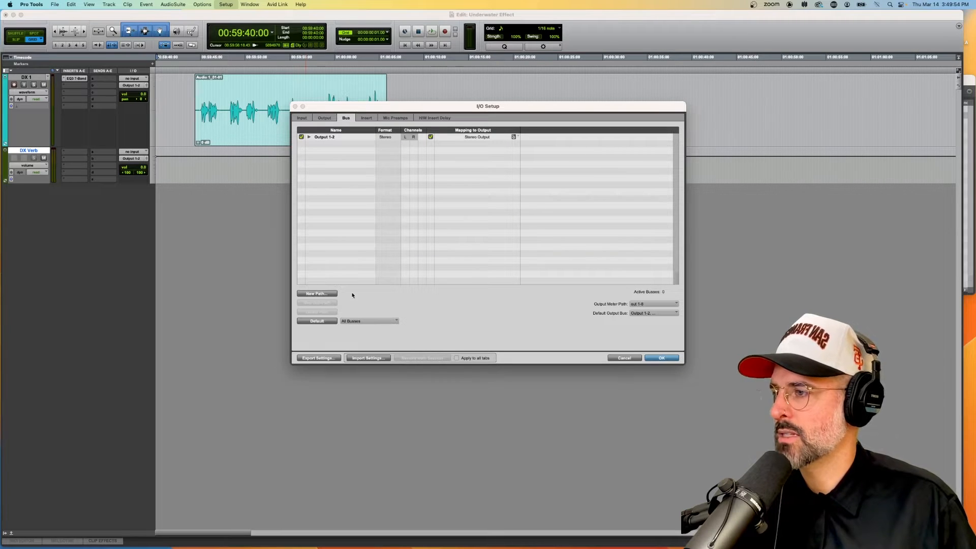
{"action": "left_click", "coordinate": [317, 294]}
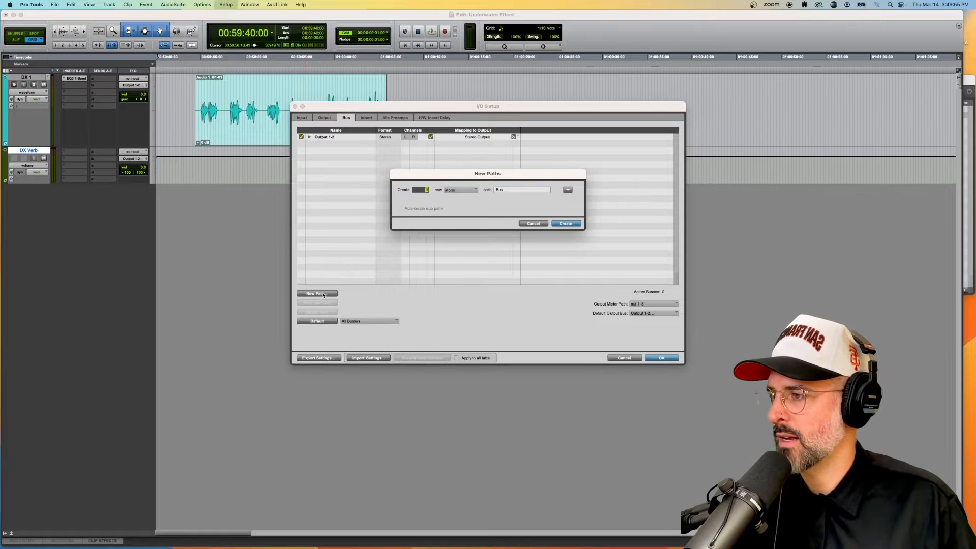
{"action": "left_click", "coordinate": [461, 190]}
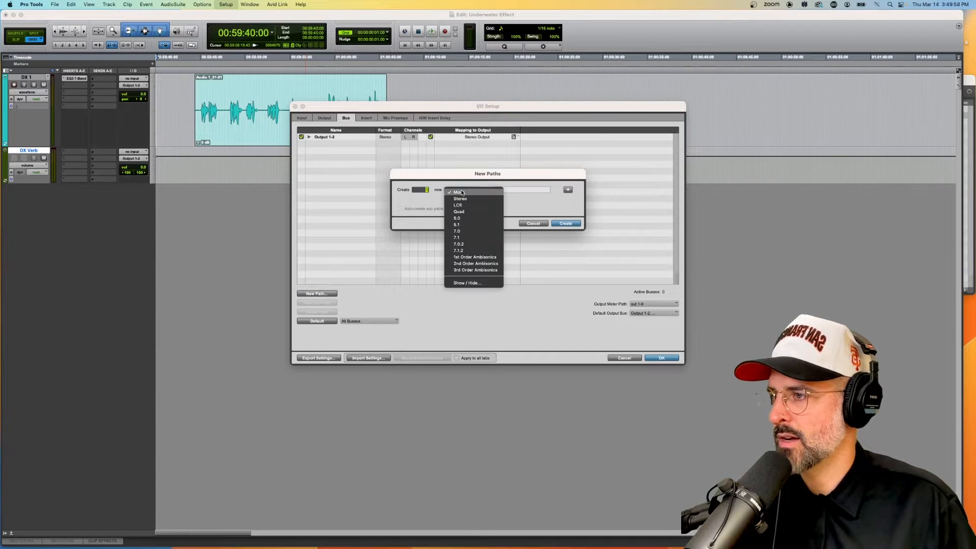
{"action": "left_click", "coordinate": [464, 199]}
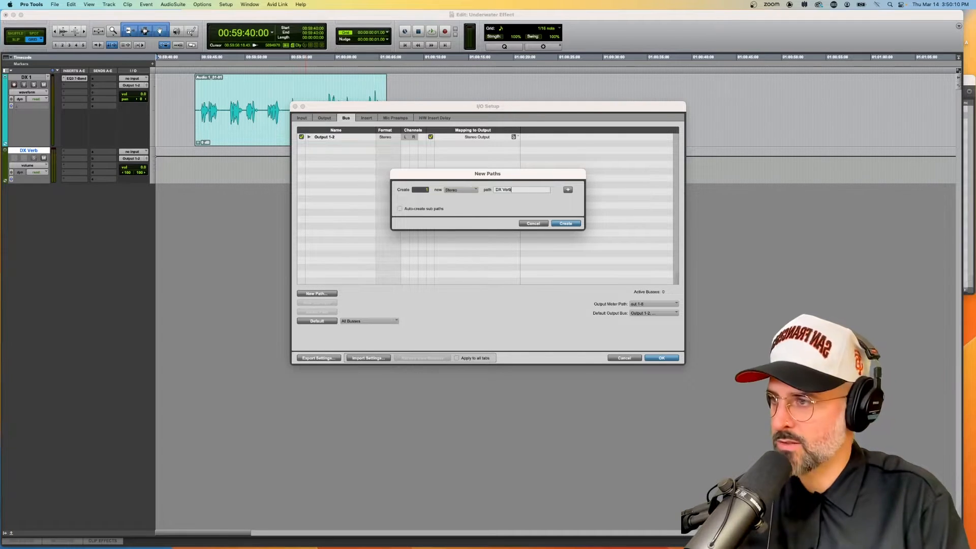
{"action": "left_click", "coordinate": [560, 223]}
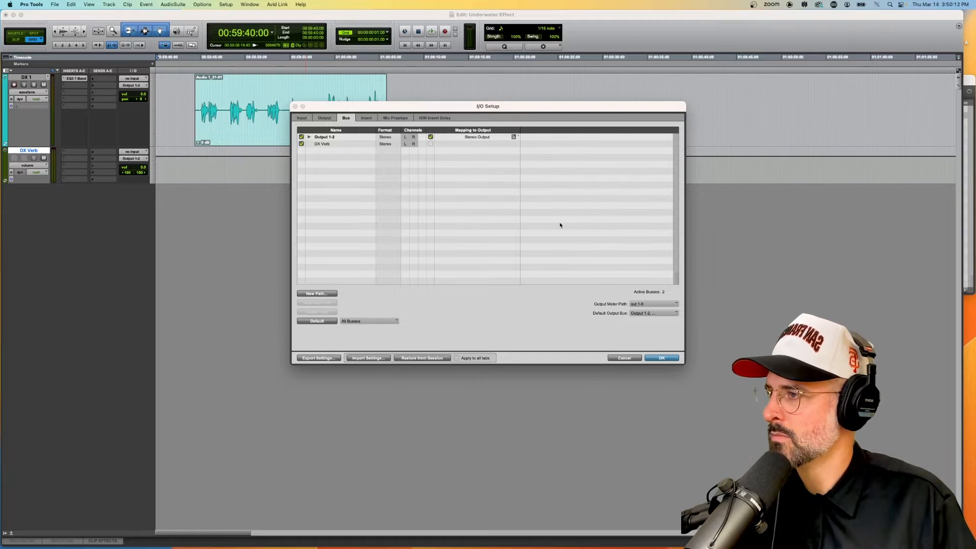
{"action": "left_click", "coordinate": [656, 359]}
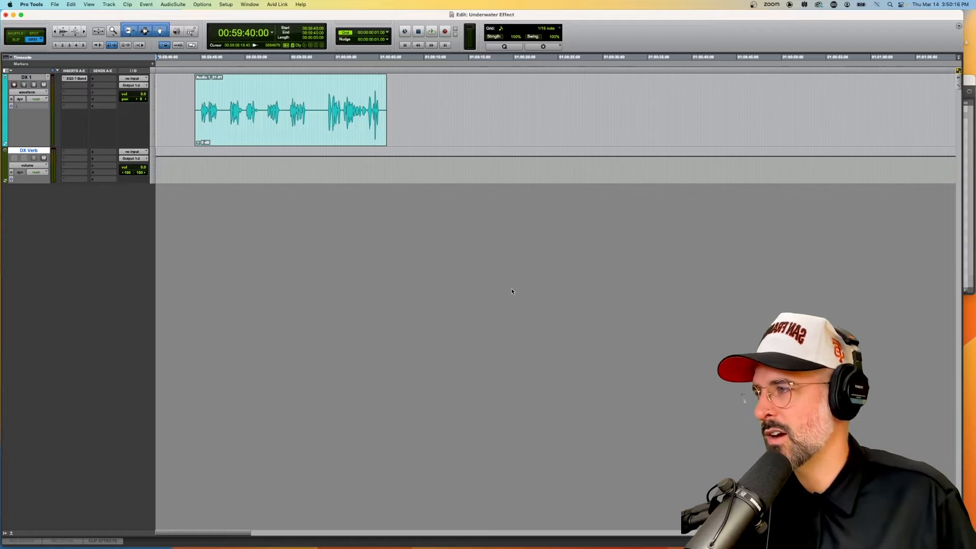
Step: Set the DX Verb track's input to the DX Verb bus and add a send to that bus on the DX 1 track
{"action": "left_click", "coordinate": [134, 151]}
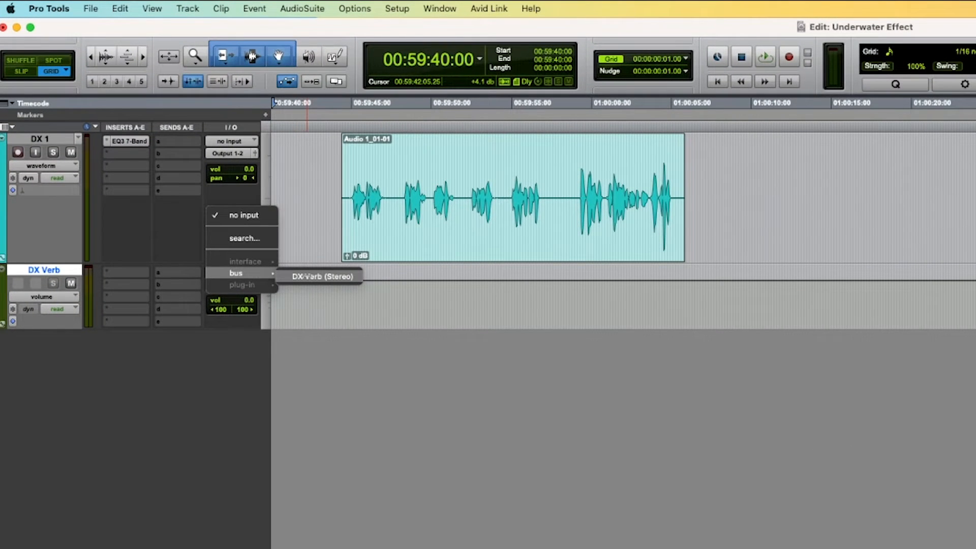
{"action": "left_click", "coordinate": [304, 277]}
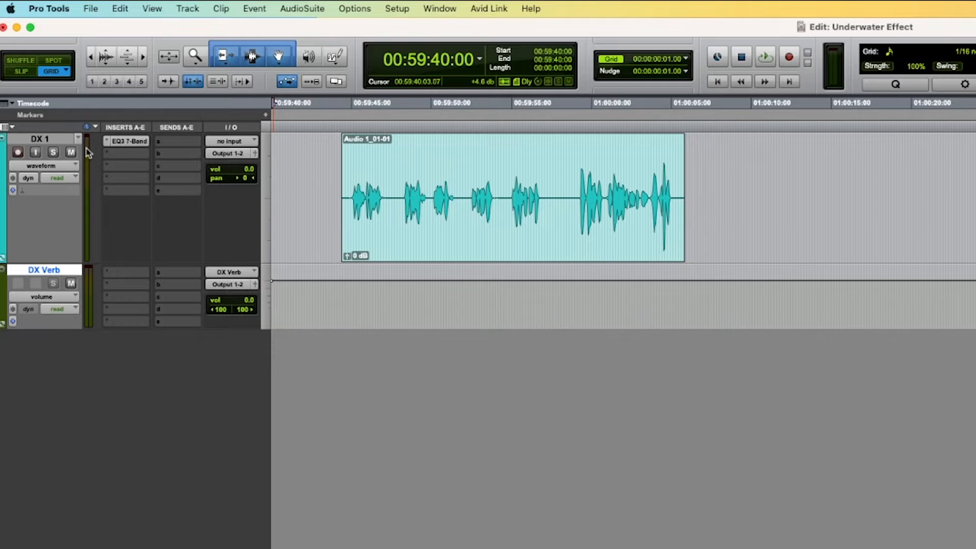
{"action": "left_click", "coordinate": [55, 139]}
{"action": "left_click", "coordinate": [180, 142]}
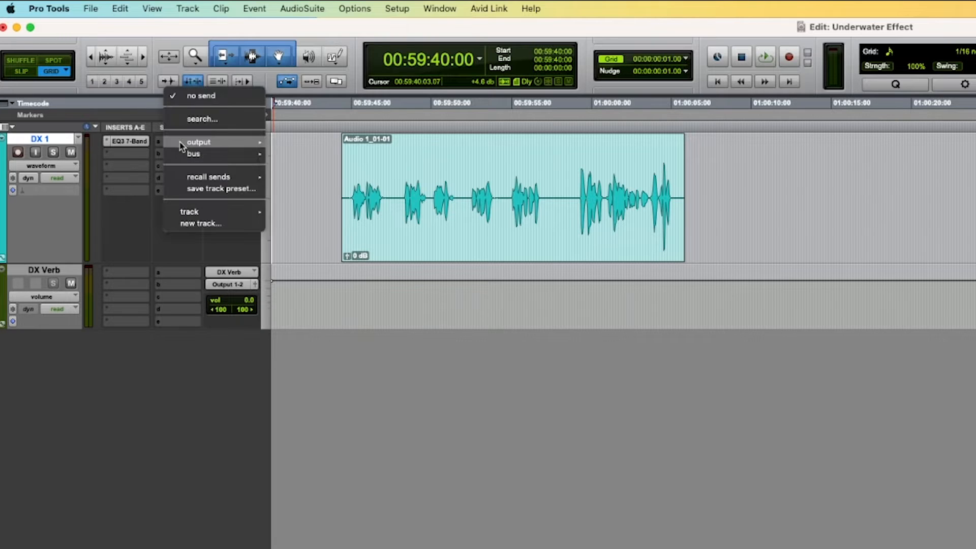
{"action": "mouse_move", "coordinate": [184, 154]}
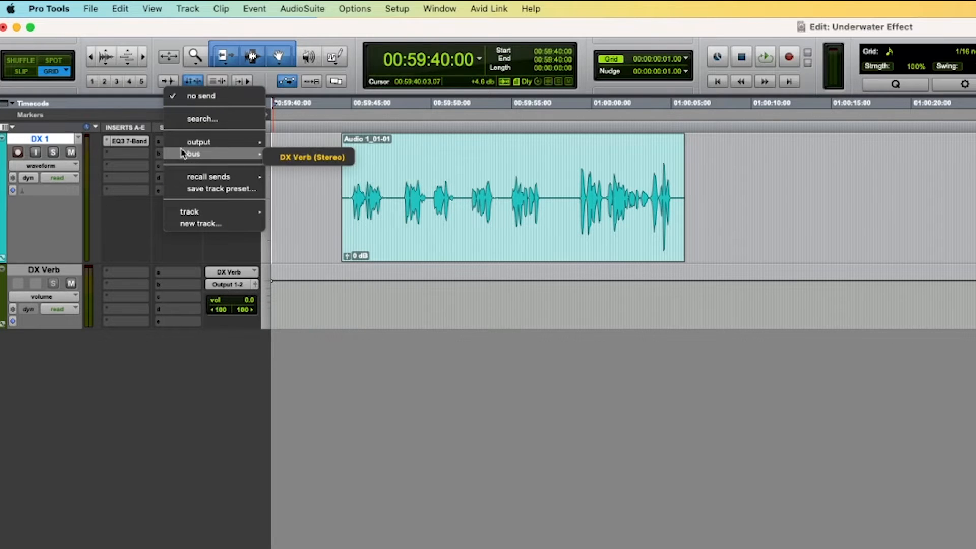
{"action": "left_click", "coordinate": [277, 157]}
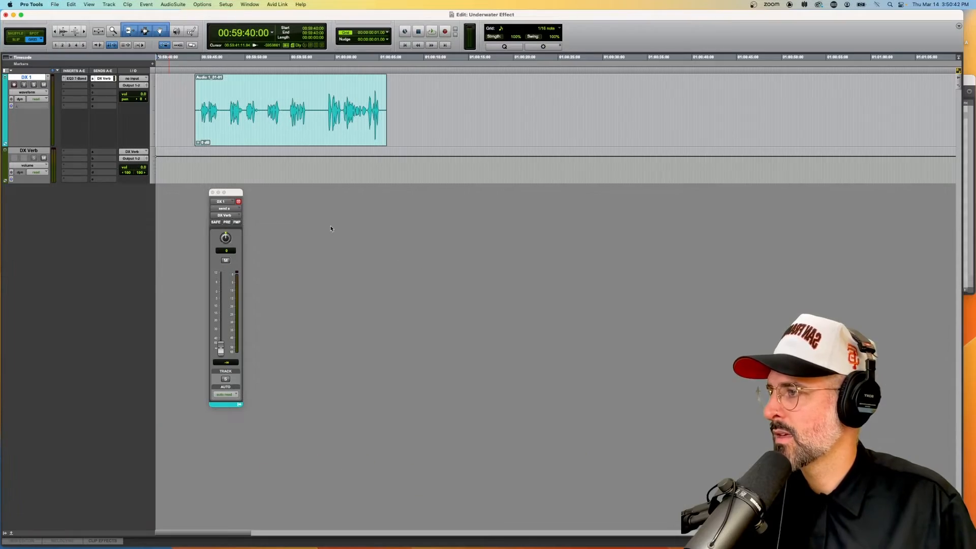
{"action": "left_click", "coordinate": [212, 192]}
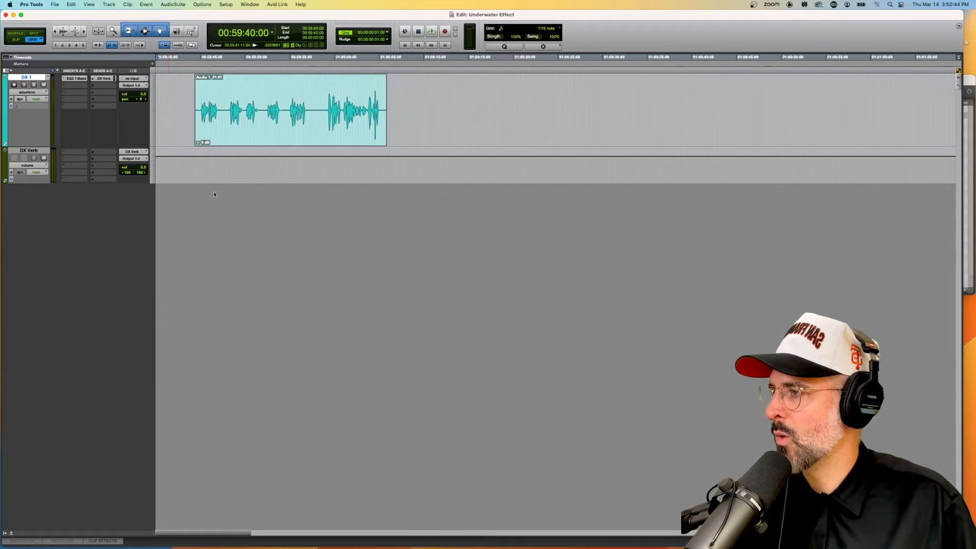
Step: Set the DX 1 track's automation mode to touch and reopen its EQ3 7-Band
{"action": "left_click", "coordinate": [40, 100]}
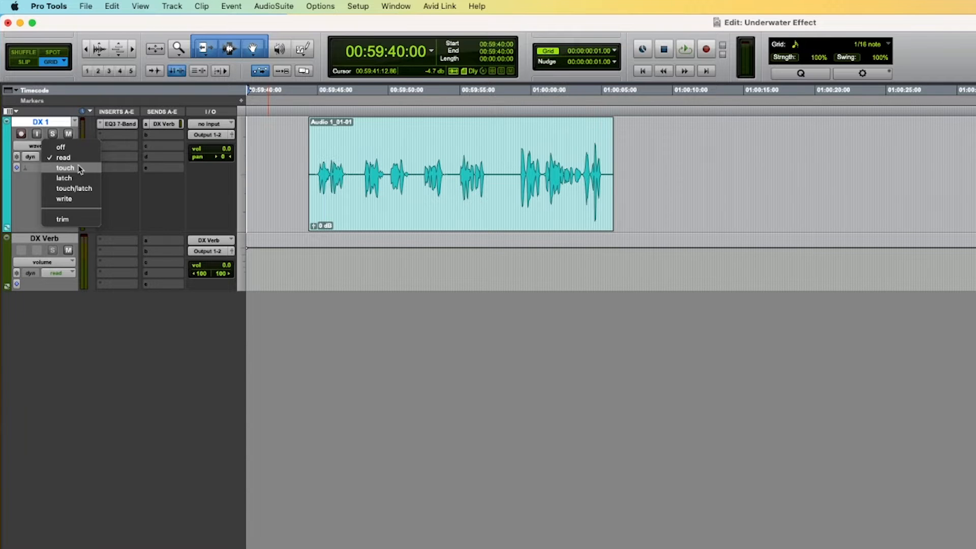
{"action": "left_click", "coordinate": [65, 168]}
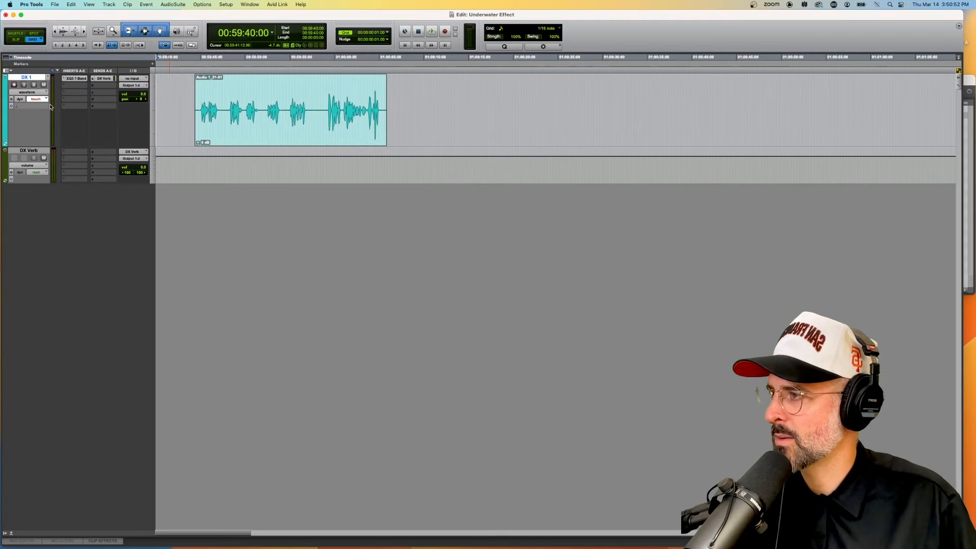
{"action": "left_click", "coordinate": [177, 122]}
{"action": "left_click", "coordinate": [73, 78]}
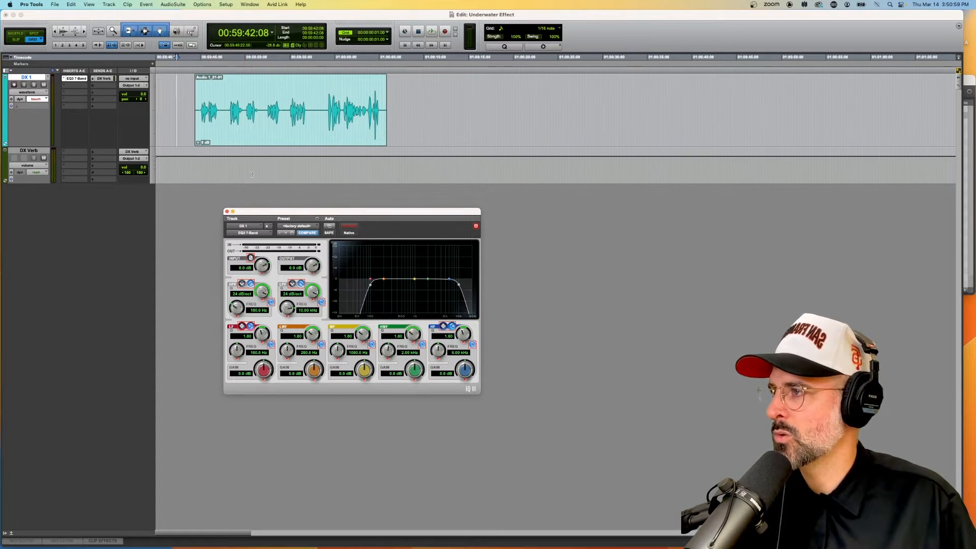
Step: Create a memory location marker named Back 2 Life where the final phrase of the dialogue clip begins
{"action": "left_click_drag", "start_coordinate": [188, 92], "coordinate": [316, 109]}
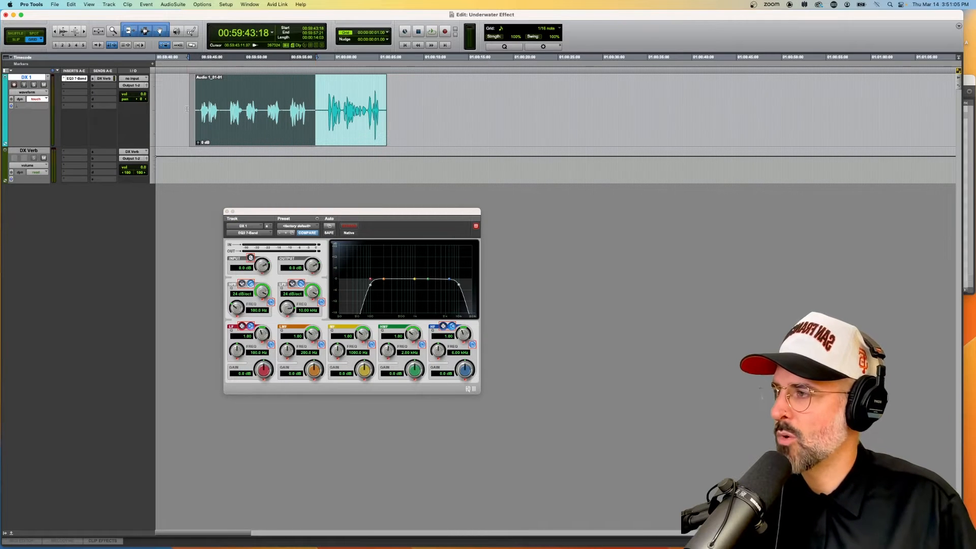
{"action": "left_click", "coordinate": [328, 92]}
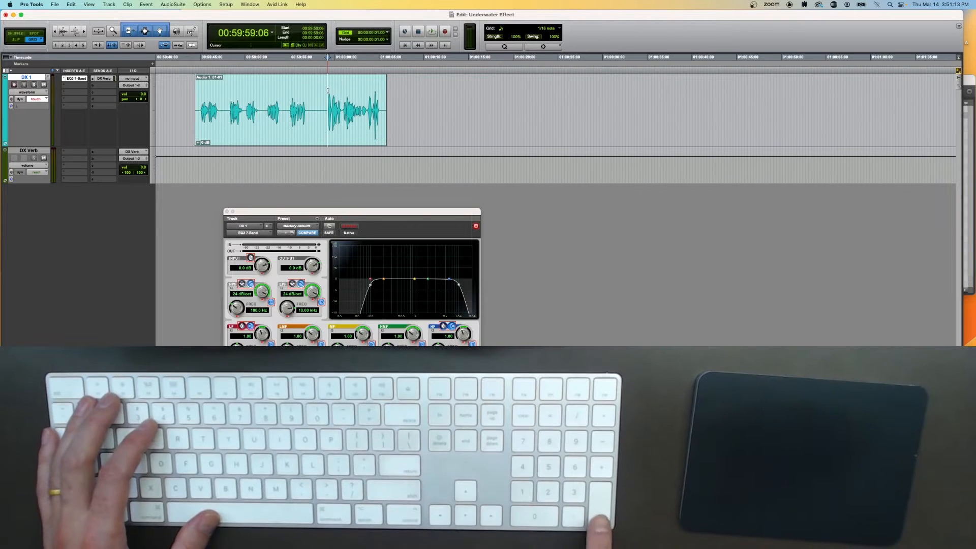
{"action": "key", "text": "KP_Enter"}
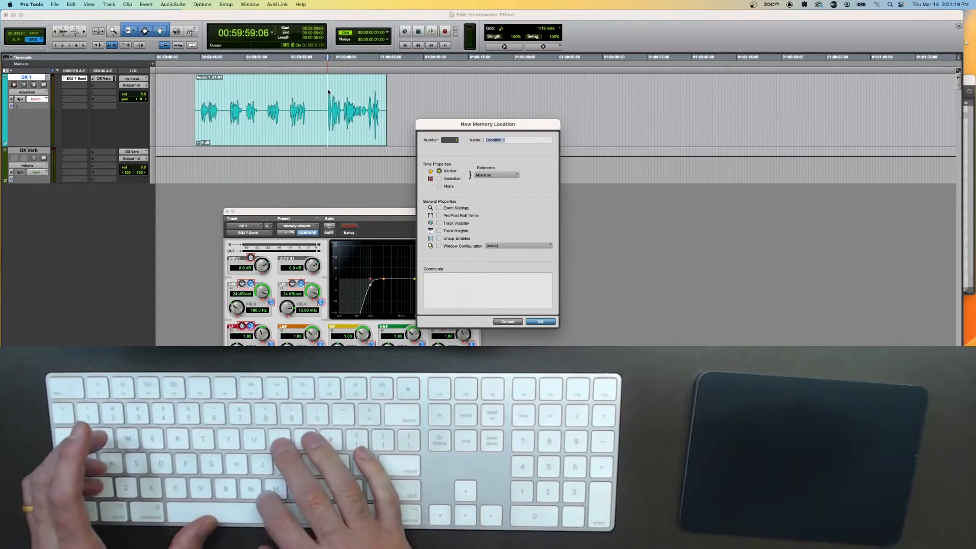
{"action": "type", "text": "Back TO Life"}
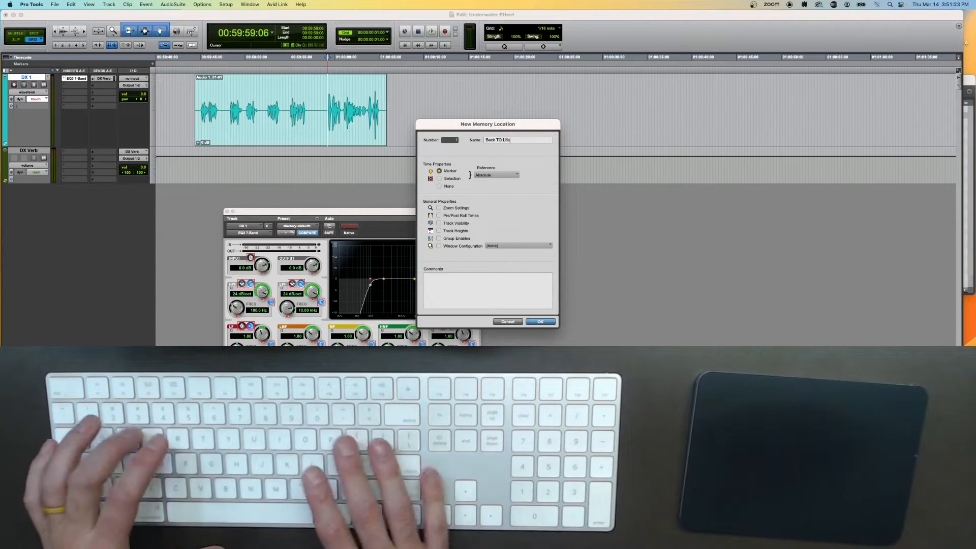
{"action": "key", "text": "Left"}
{"action": "key", "text": "Left"}
{"action": "key", "text": "Left"}
{"action": "key", "text": "Left"}
{"action": "key", "text": "Left"}
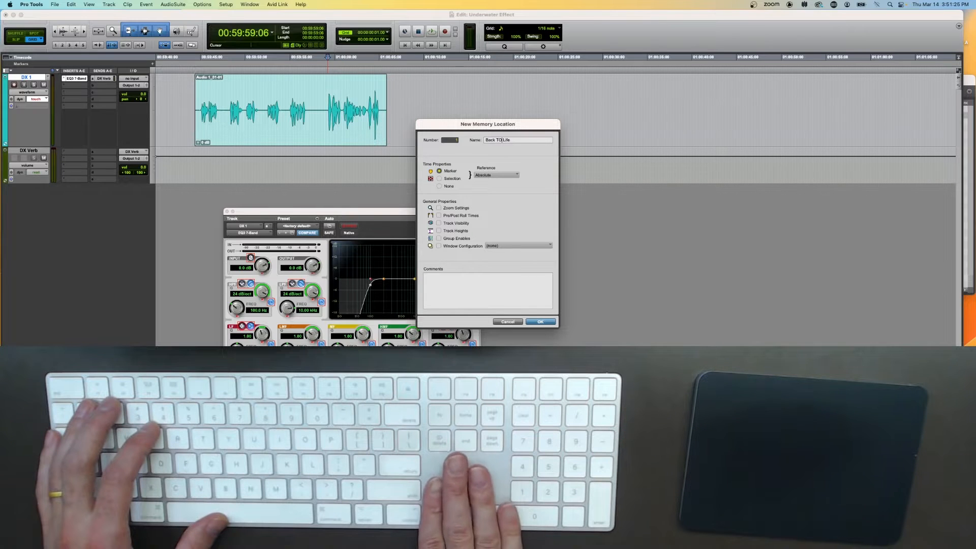
{"action": "key", "text": "BackSpace"}
{"action": "key", "text": "BackSpace"}
{"action": "type", "text": "2"}
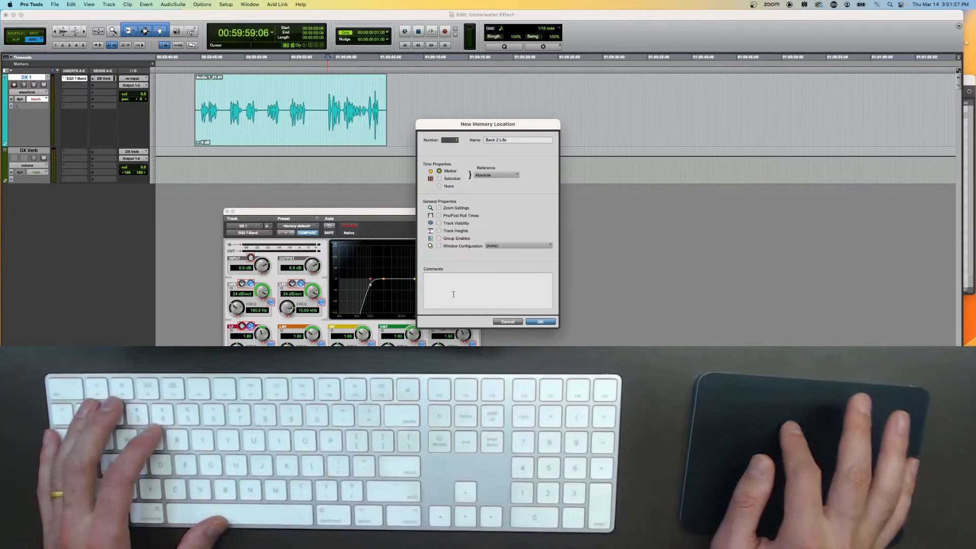
{"action": "left_click", "coordinate": [542, 322]}
Step: Play from just before the clip and record touch automation sweeping the EQ3 7-Band low-pass frequency down until shortly before the Back 2 Life marker
{"action": "left_click", "coordinate": [201, 87]}
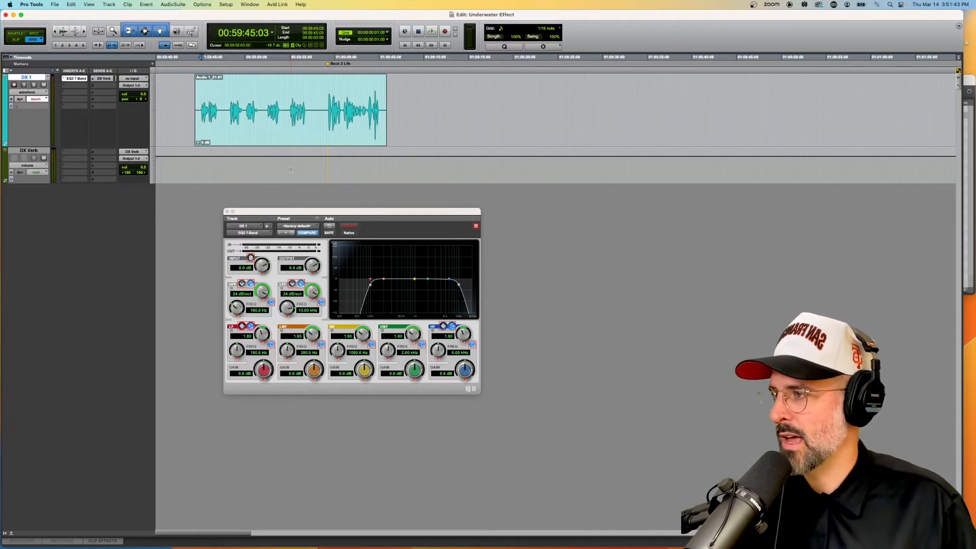
{"action": "left_click", "coordinate": [175, 91]}
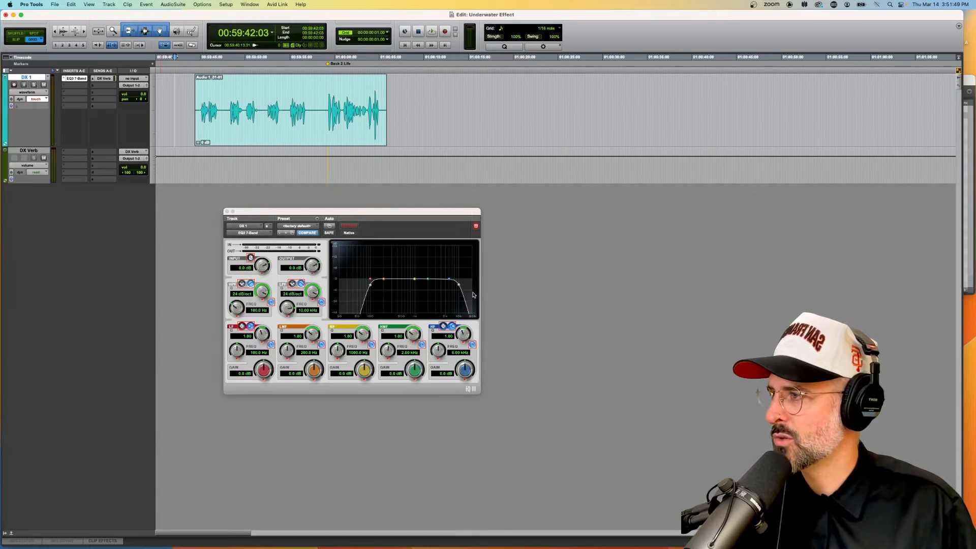
{"action": "left_click", "coordinate": [76, 80]}
{"action": "left_click", "coordinate": [76, 80]}
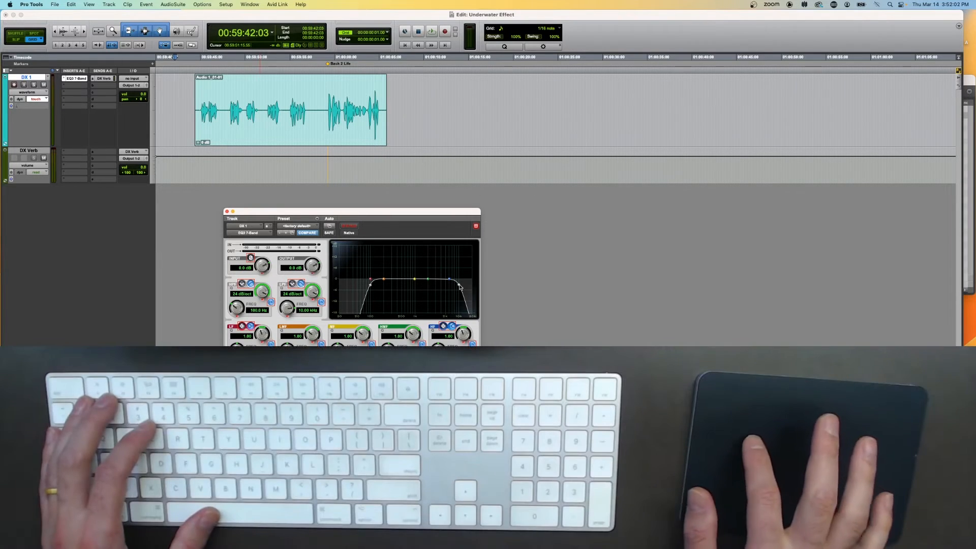
{"action": "key", "text": "space"}
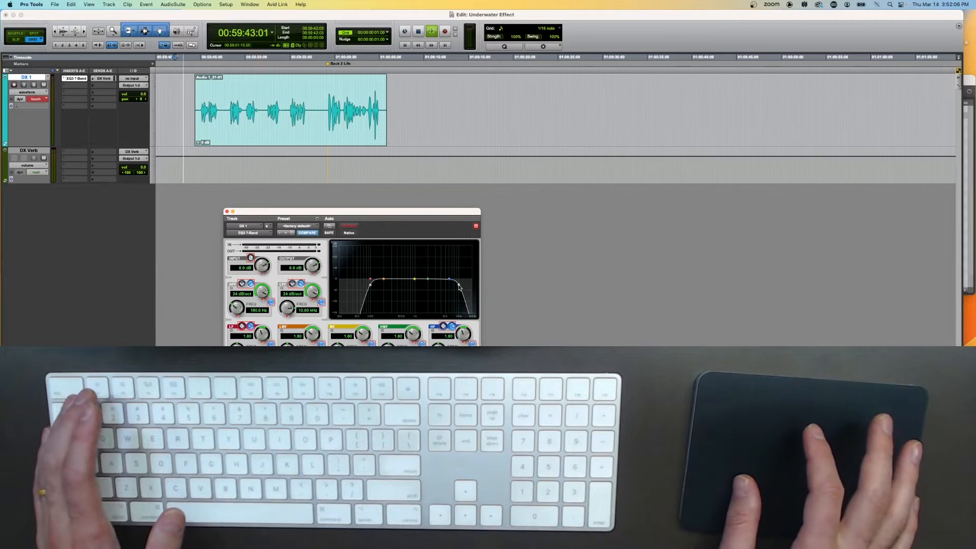
{"action": "left_click_drag", "start_coordinate": [459, 287], "coordinate": [400, 293]}
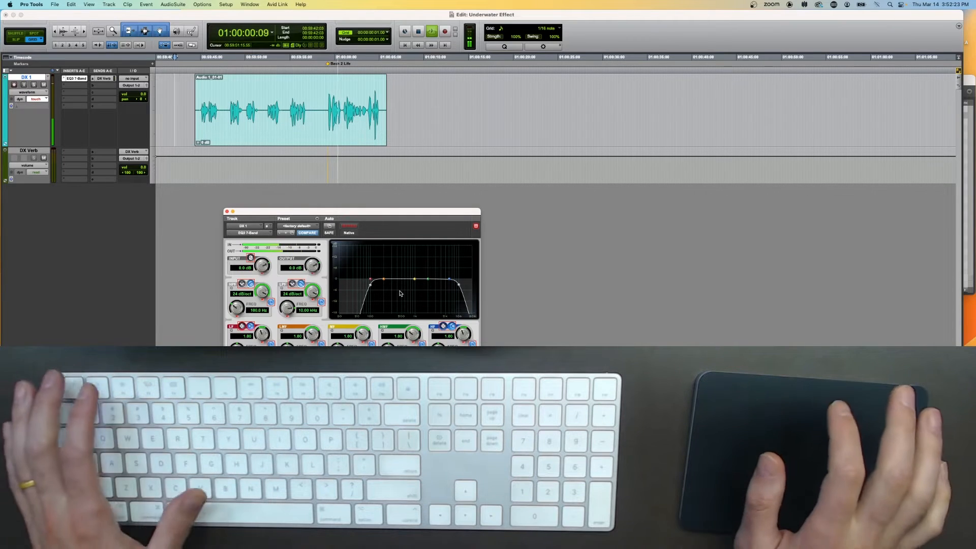
{"action": "key", "text": "space"}
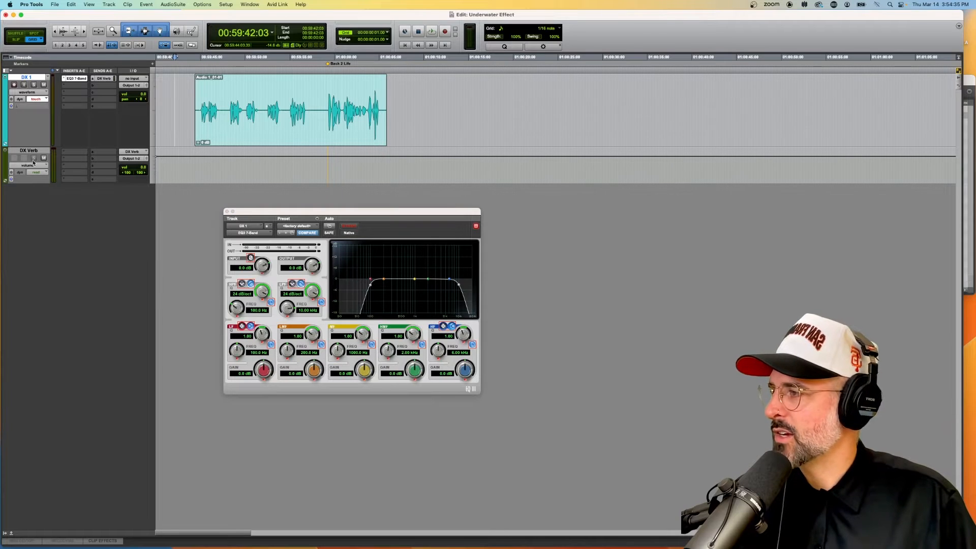
Step: Set an automation lane under DX 1 to the EQ3 7-Band Low-Pass Freq, inspect the recorded curve, and collapse the lane
{"action": "left_click", "coordinate": [5, 146]}
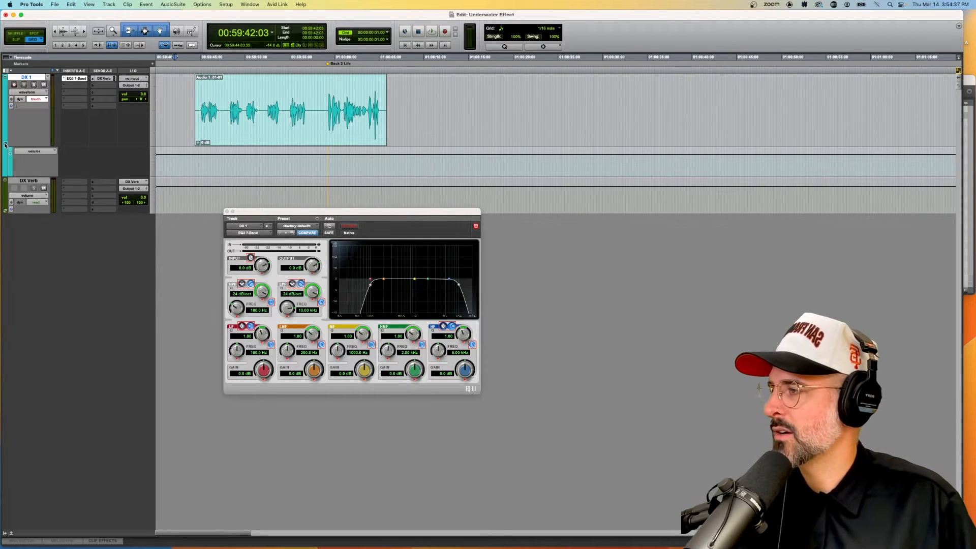
{"action": "left_click", "coordinate": [29, 152]}
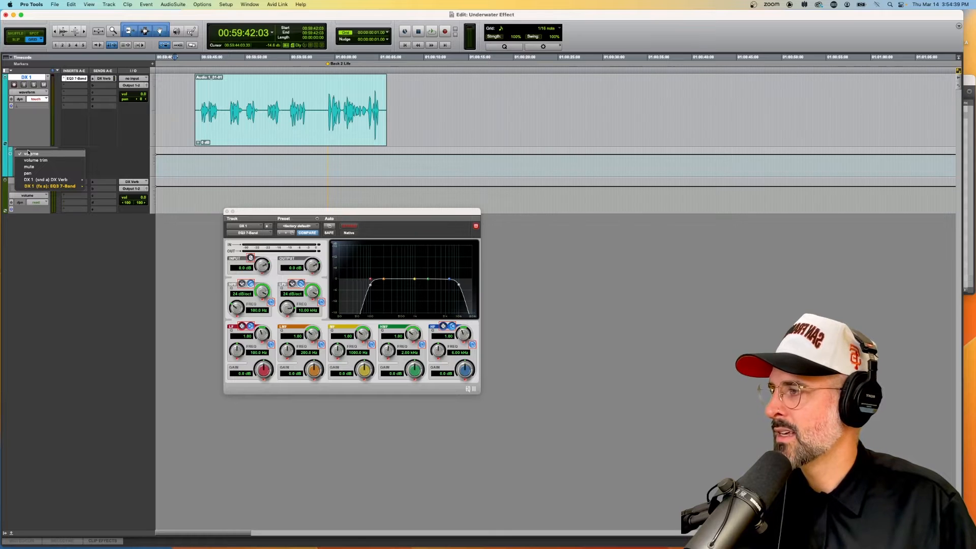
{"action": "mouse_move", "coordinate": [43, 186]}
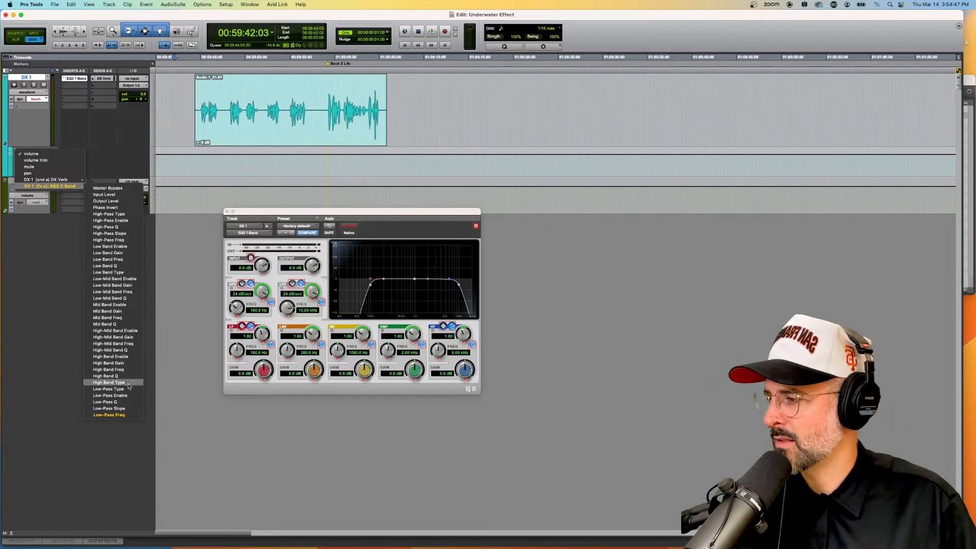
{"action": "left_click", "coordinate": [113, 415]}
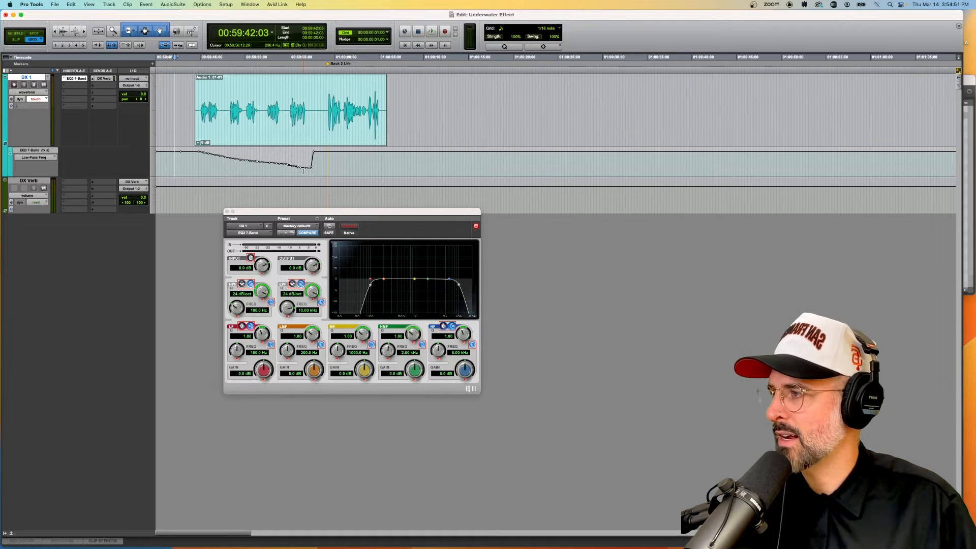
{"action": "left_click", "coordinate": [46, 161]}
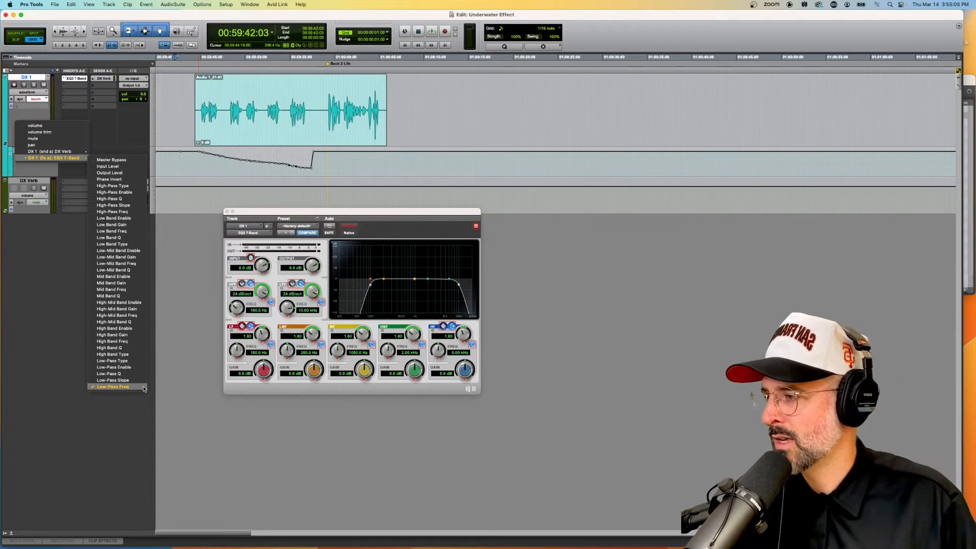
{"action": "left_click", "coordinate": [196, 242]}
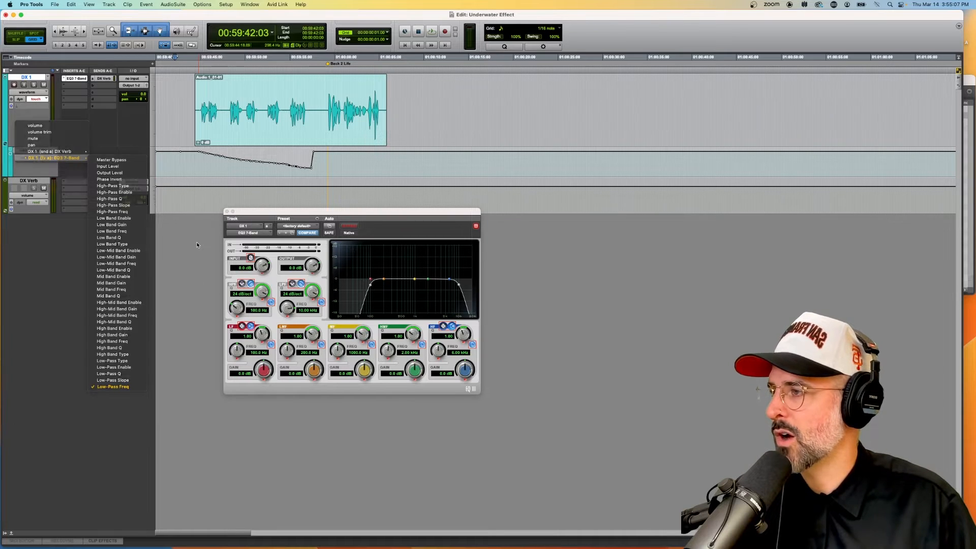
{"action": "left_click", "coordinate": [5, 145]}
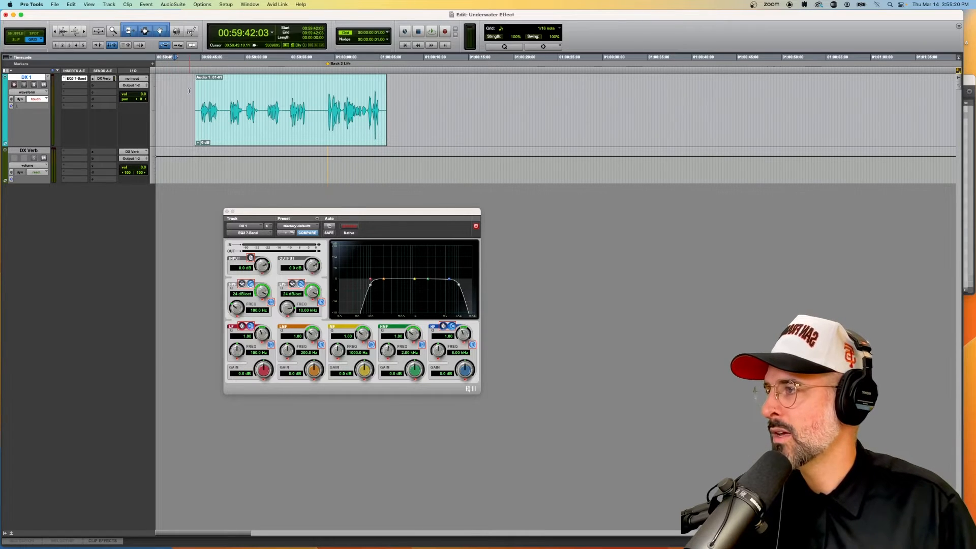
Step: Open the DX 1 track's DX Verb send fader beside the EQ window and set the track's automation mode to read
{"action": "left_click", "coordinate": [109, 79]}
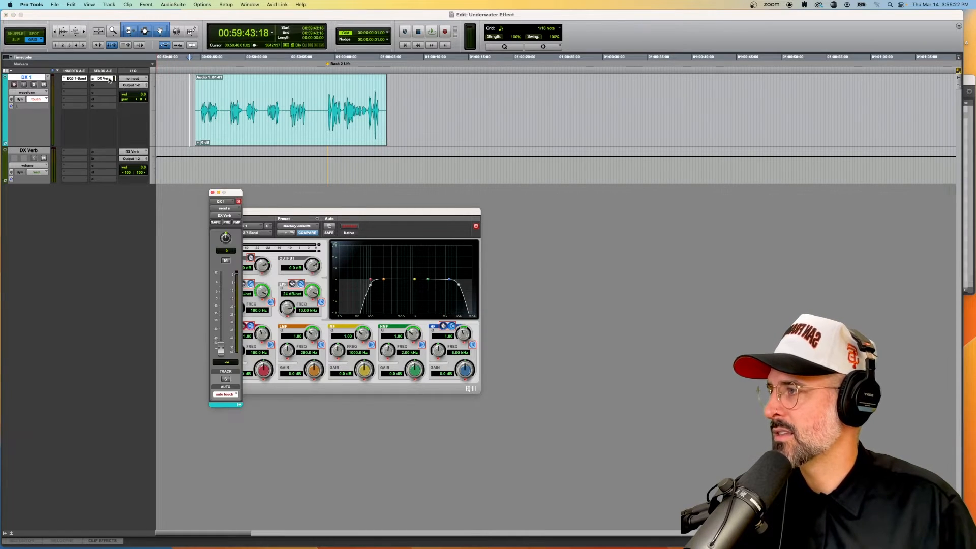
{"action": "left_click", "coordinate": [41, 99]}
{"action": "left_click", "coordinate": [41, 93]}
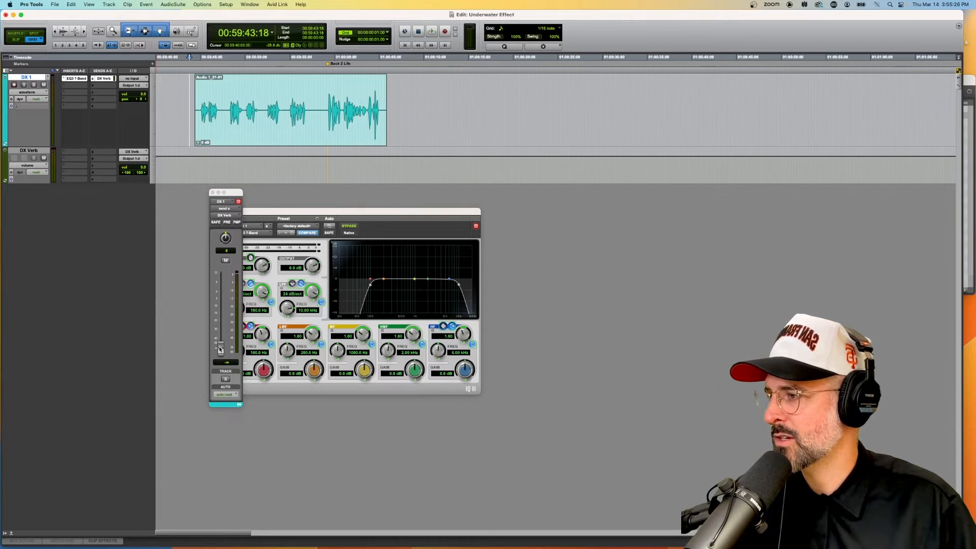
{"action": "key", "text": "space"}
{"action": "mouse_move", "coordinate": [220, 348]}
{"action": "left_mouse_down"}
{"action": "mouse_move", "coordinate": [217, 293]}
{"action": "mouse_move", "coordinate": [219, 362]}
{"action": "left_mouse_up"}
{"action": "key", "text": "space"}
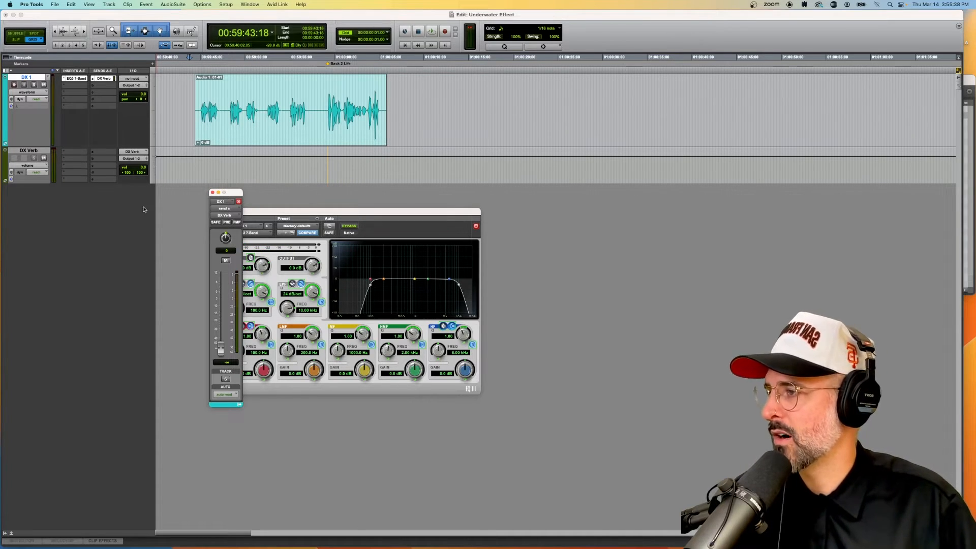
{"action": "left_click_drag", "start_coordinate": [233, 194], "coordinate": [191, 195]}
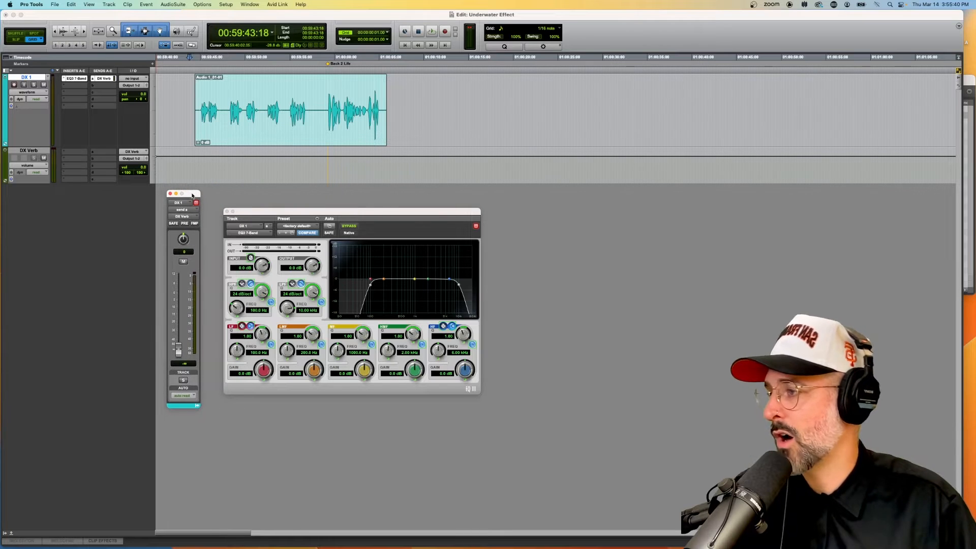
Step: Insert the multichannel ReVibe II (stereo) reverb on the DX Verb track
{"action": "left_click", "coordinate": [70, 153]}
{"action": "mouse_move", "coordinate": [99, 153]}
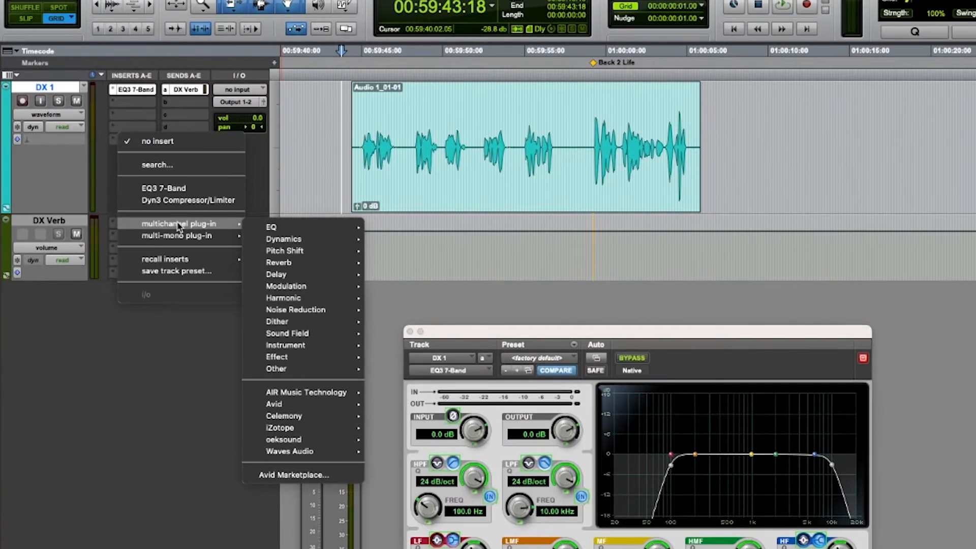
{"action": "mouse_move", "coordinate": [305, 263]}
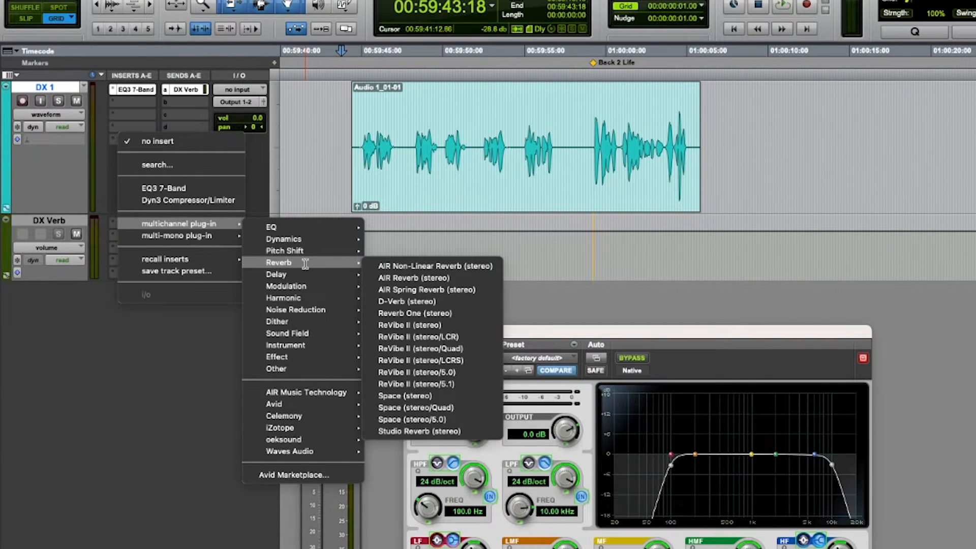
{"action": "left_click", "coordinate": [444, 326]}
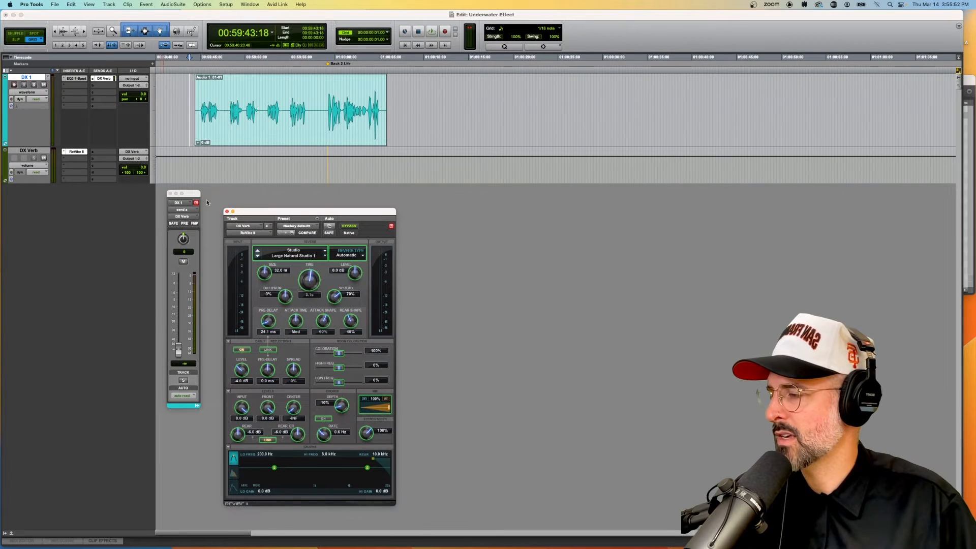
Step: Load the Atlantis Library preset from the Film and Post category in ReVibe II and close the plug-in window
{"action": "left_click", "coordinate": [305, 230]}
{"action": "mouse_move", "coordinate": [308, 149]}
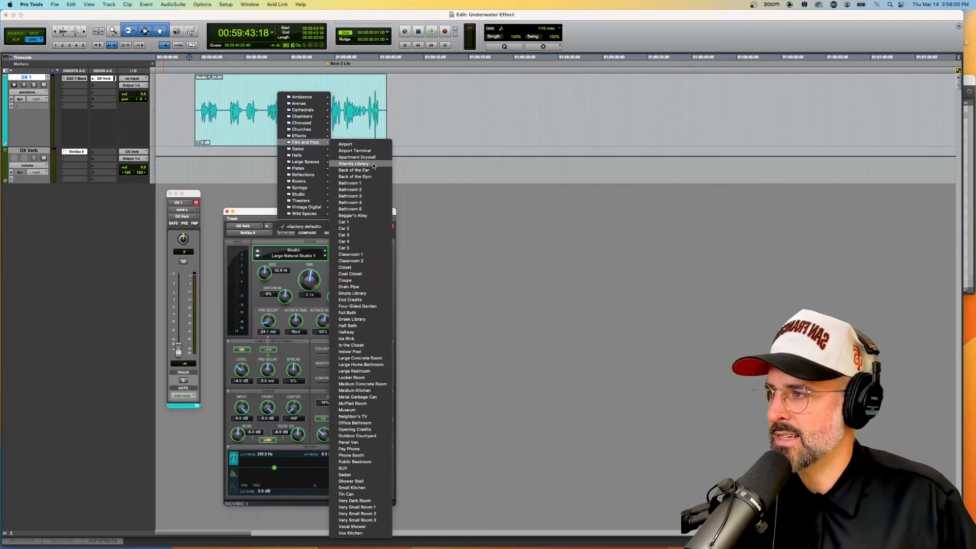
{"action": "left_click", "coordinate": [373, 164]}
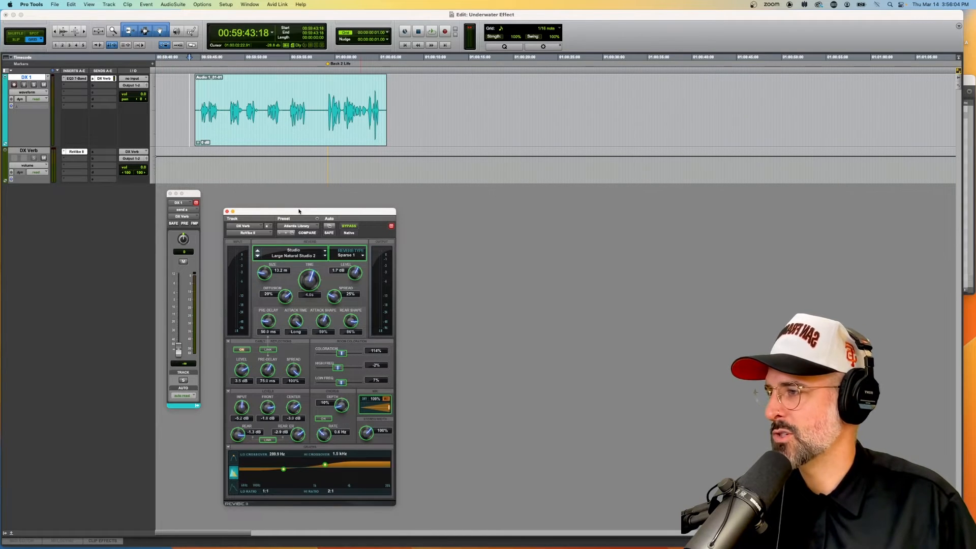
{"action": "left_click_drag", "start_coordinate": [299, 211], "coordinate": [286, 192]}
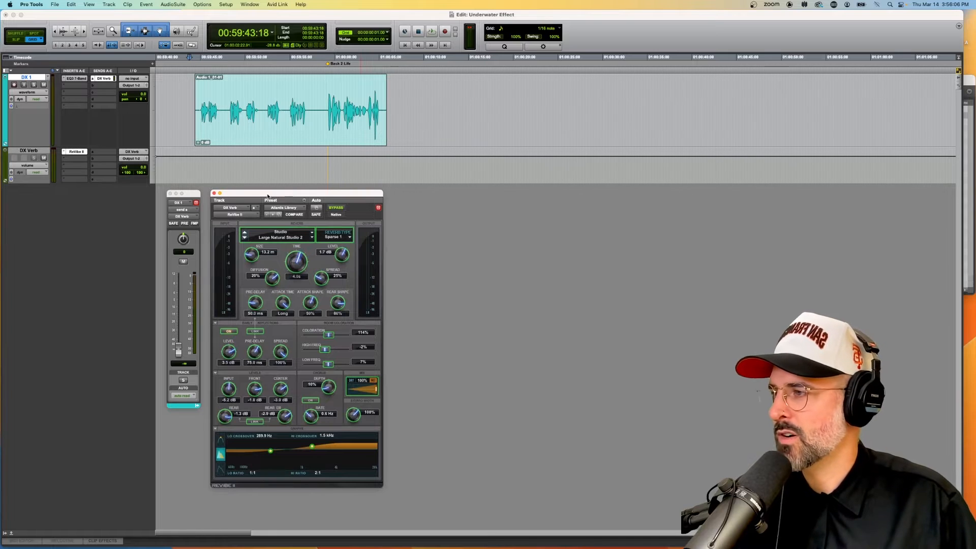
{"action": "left_click", "coordinate": [214, 193]}
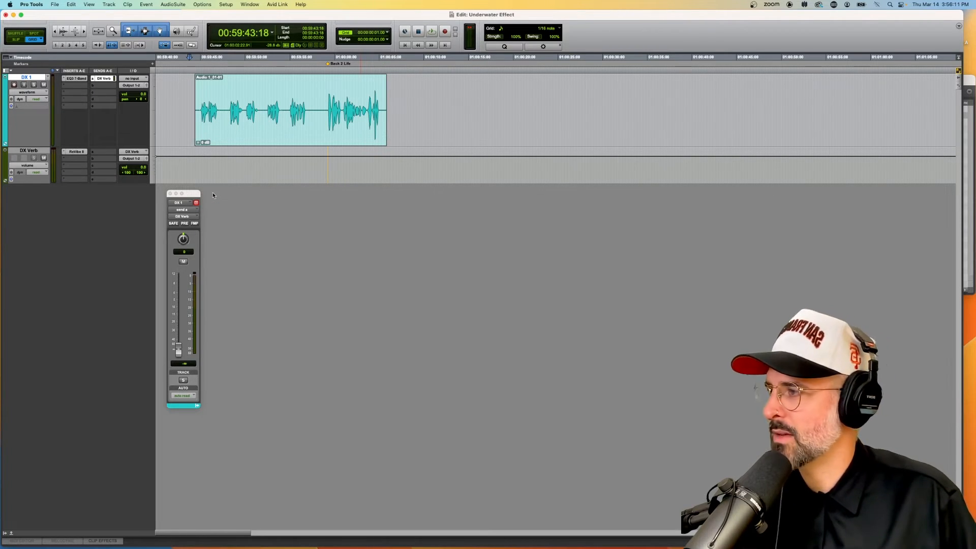
Step: Reveal the DX 1 automation lane and add a second lane showing the DX Verb send level, with the send window out of the way
{"action": "left_click", "coordinate": [5, 144]}
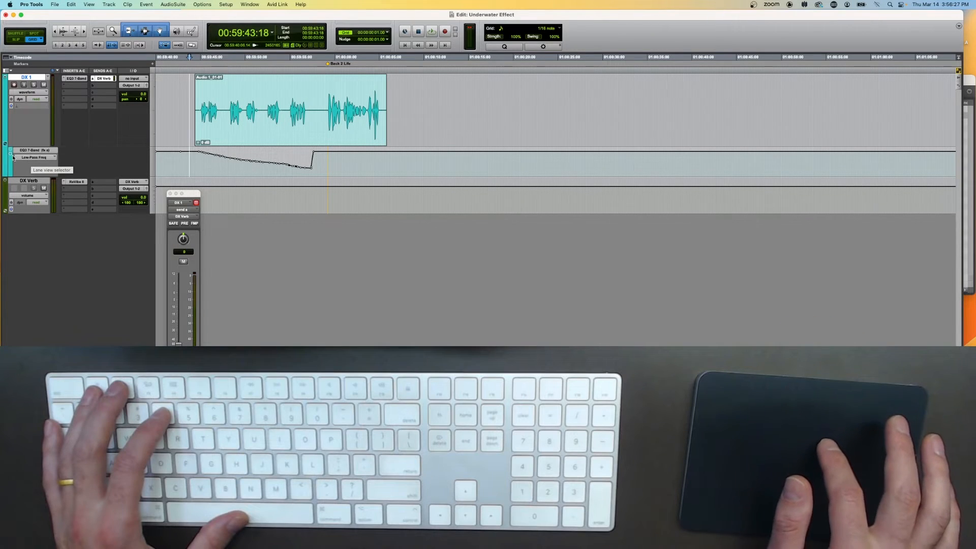
{"action": "left_click", "coordinate": [10, 155]}
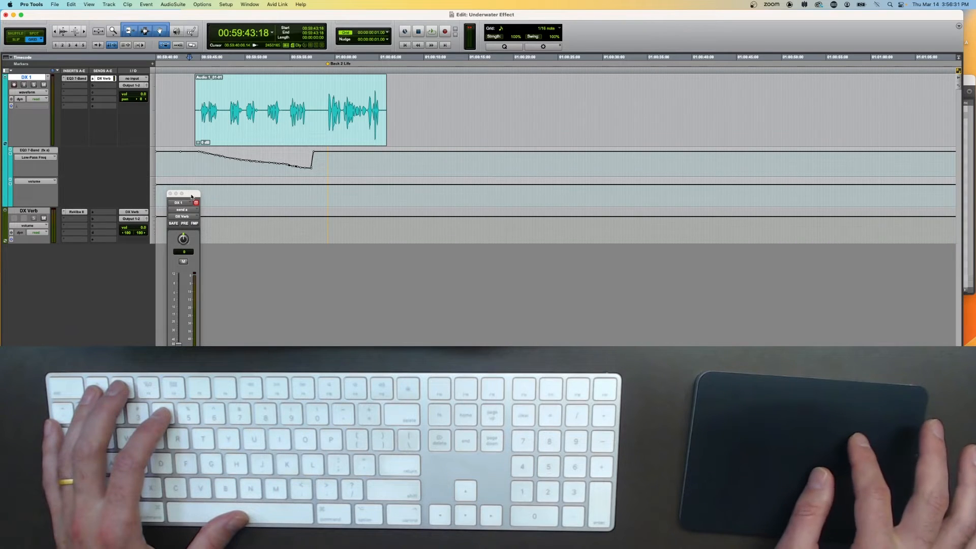
{"action": "left_click_drag", "start_coordinate": [191, 197], "coordinate": [183, 255]}
{"action": "left_click", "coordinate": [40, 182]}
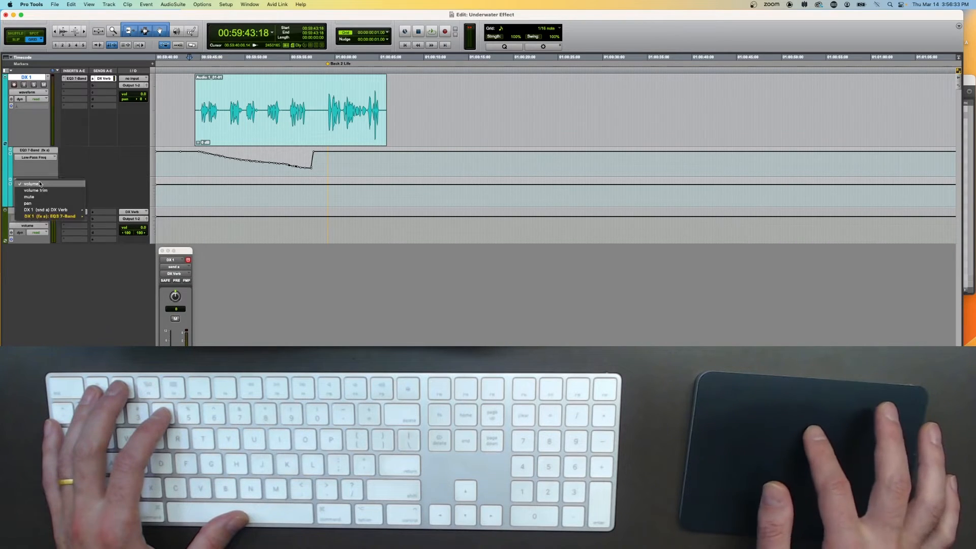
{"action": "mouse_move", "coordinate": [37, 209]}
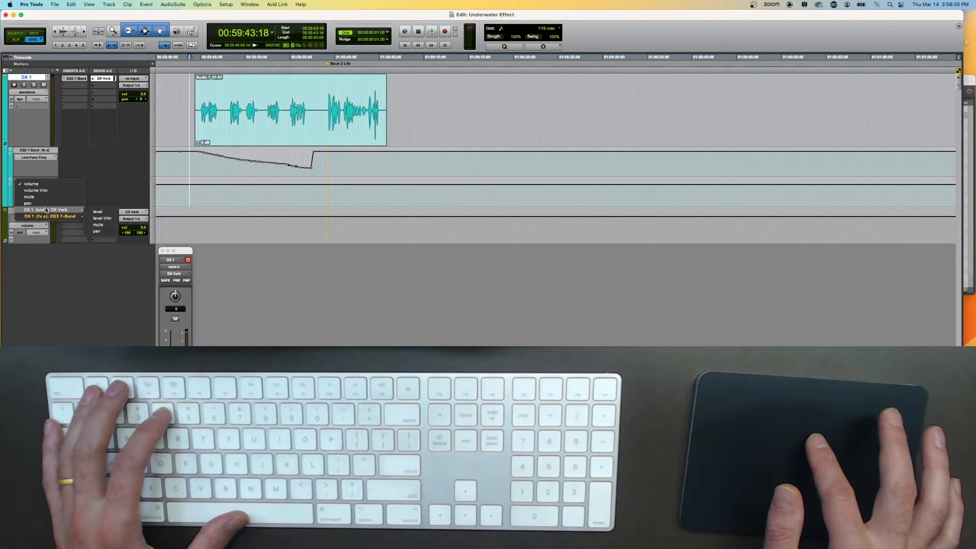
{"action": "left_click", "coordinate": [98, 211]}
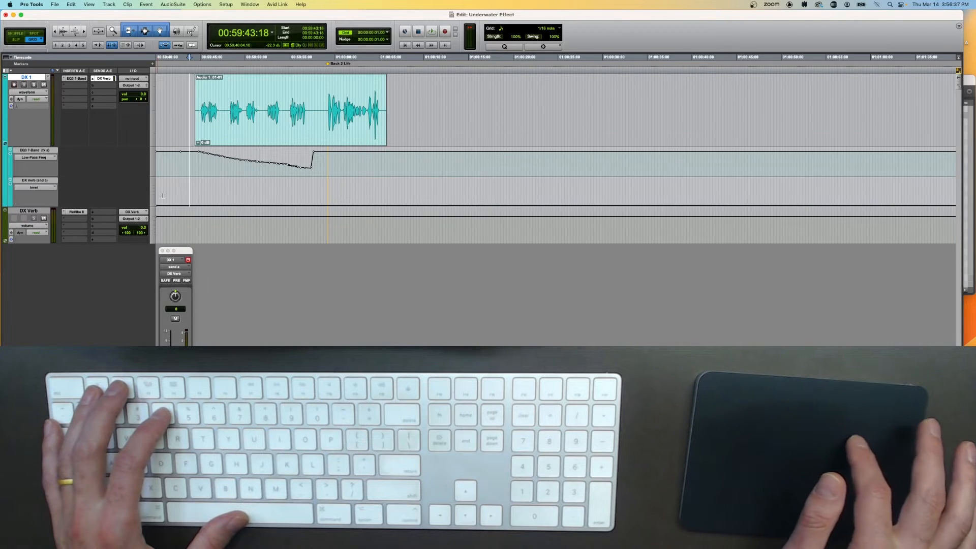
Step: Set the DX 1 track to touch automation and record a gradual DX Verb send level rise during playback from before the clip
{"action": "left_click", "coordinate": [178, 165]}
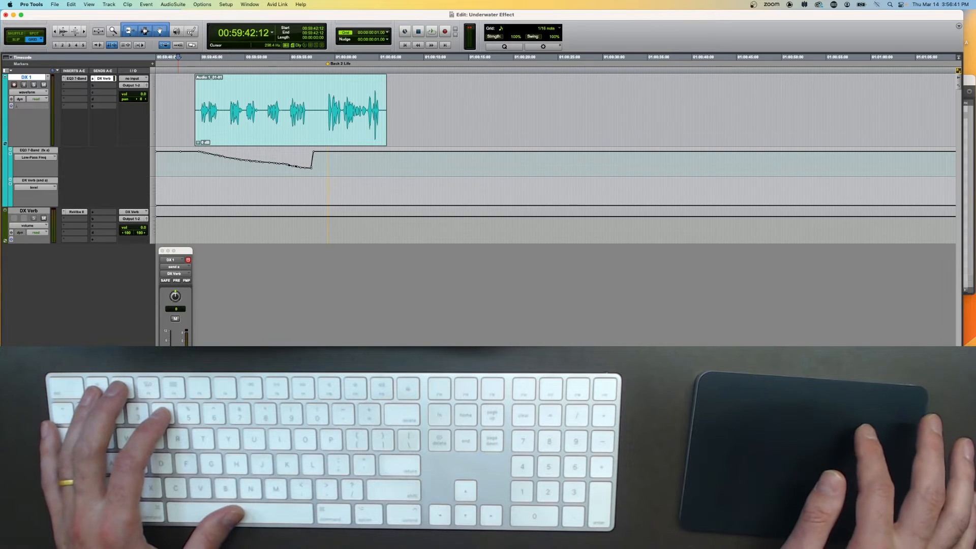
{"action": "left_click", "coordinate": [38, 100]}
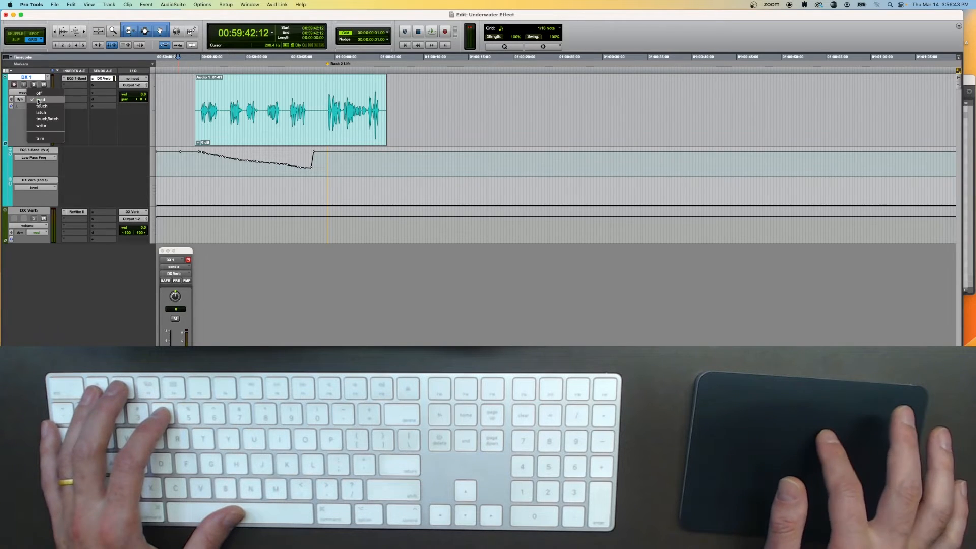
{"action": "left_click", "coordinate": [49, 107]}
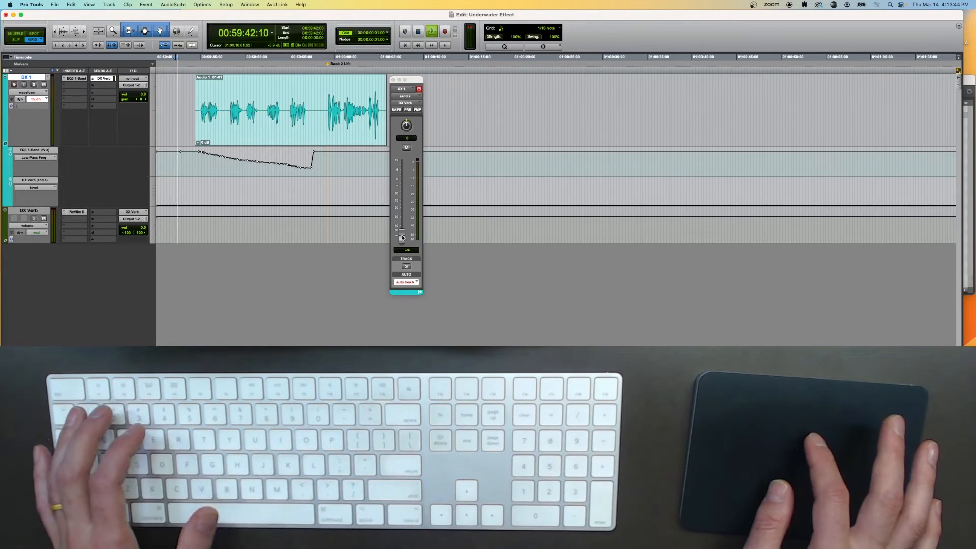
{"action": "key", "text": "space"}
{"action": "left_click_drag", "start_coordinate": [401, 237], "coordinate": [397, 177]}
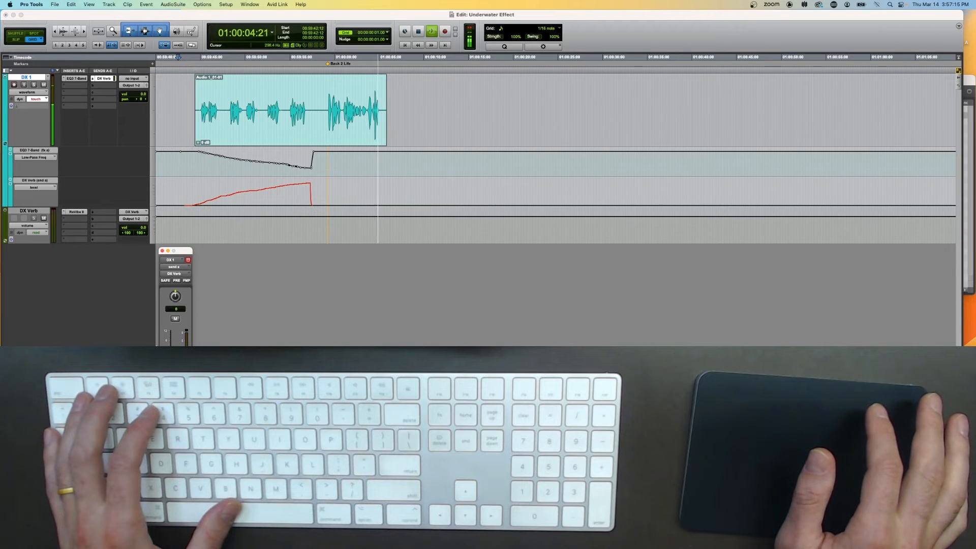
{"action": "key", "text": "space"}
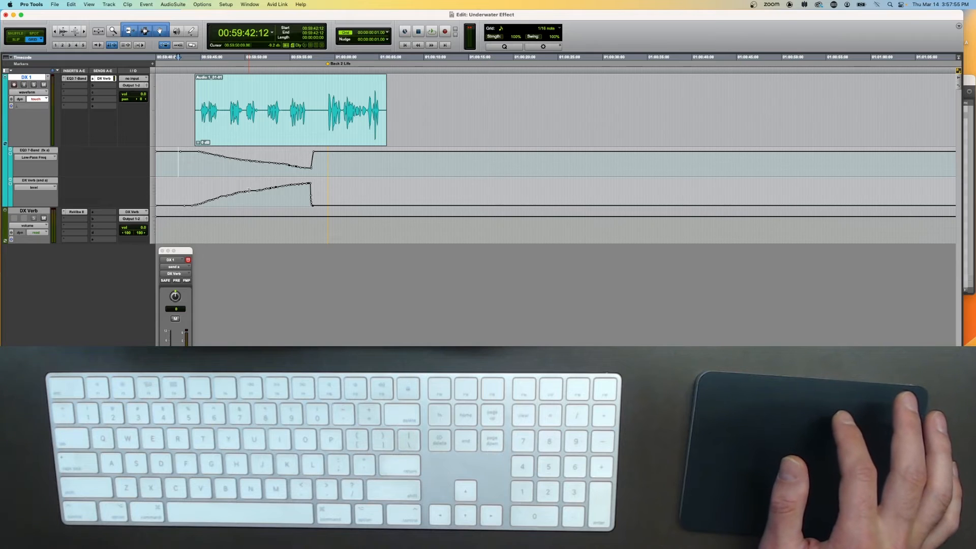
Step: Redraw the early part of the DX Verb send ramp freehand with the Pencil tool, and undo the extra rise drawn past the clip
{"action": "left_click_drag", "start_coordinate": [189, 185], "coordinate": [215, 187]}
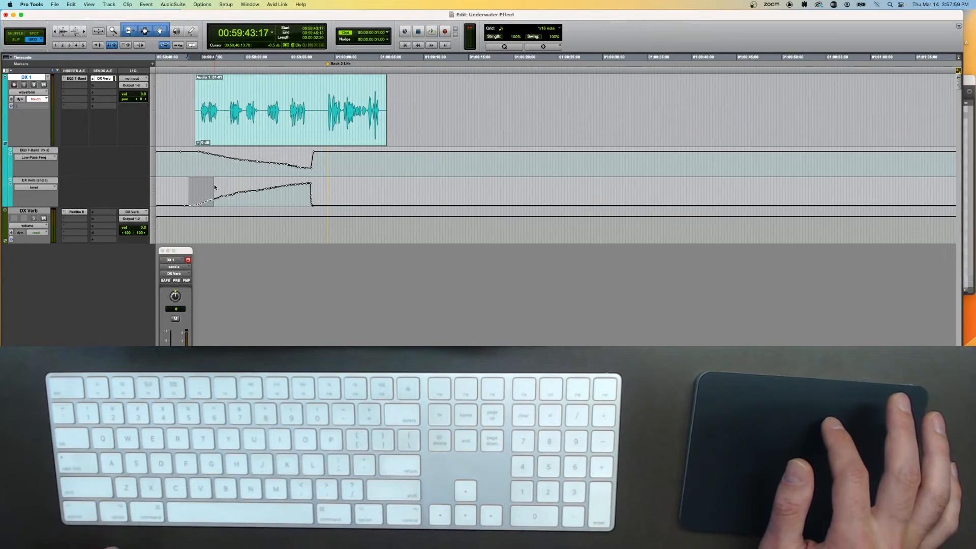
{"action": "left_click", "coordinate": [251, 196]}
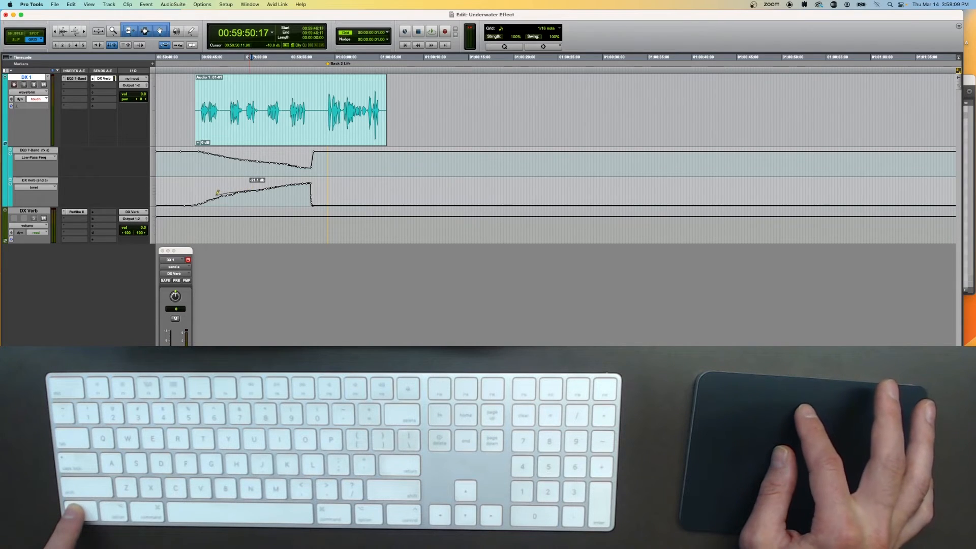
{"action": "left_click_drag", "start_coordinate": [183, 199], "coordinate": [182, 200]}
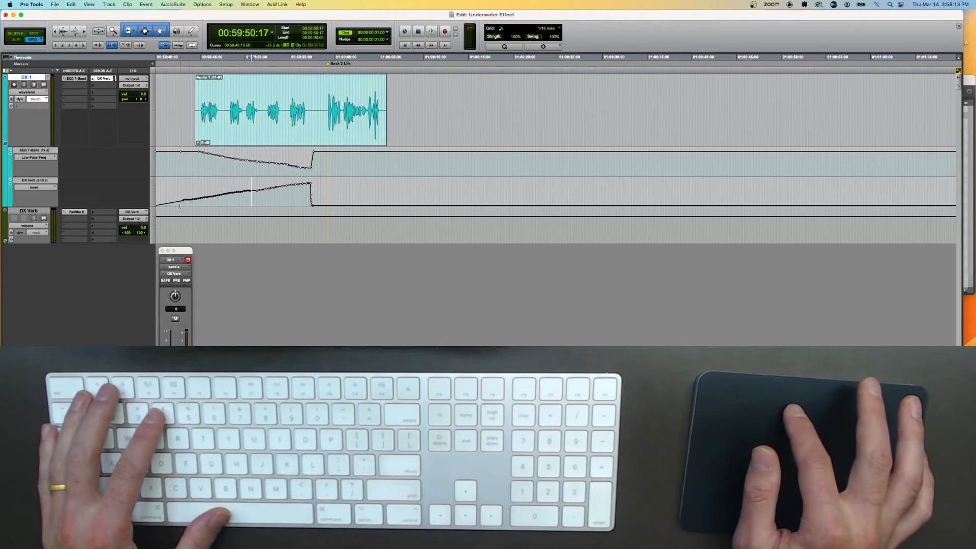
{"action": "left_click_drag", "start_coordinate": [403, 197], "coordinate": [472, 177]}
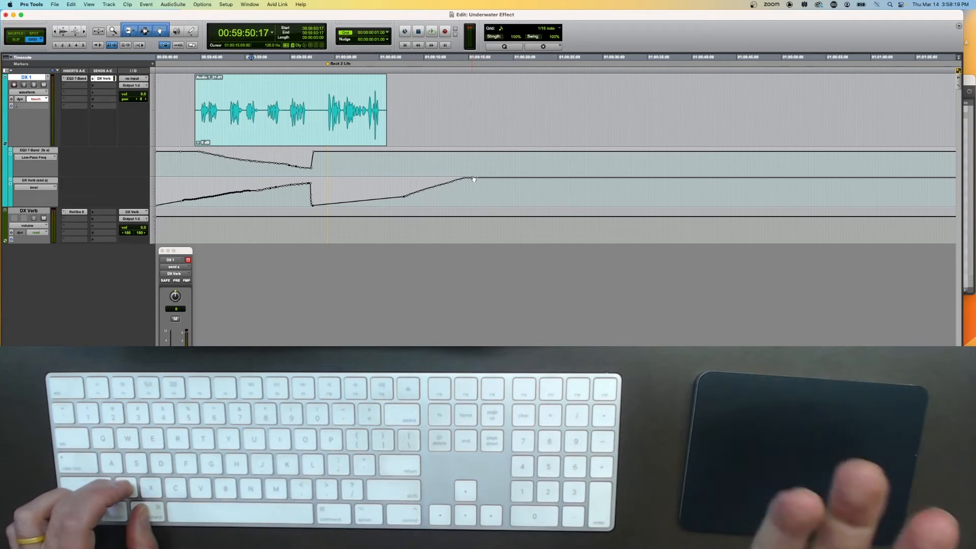
{"action": "key", "text": "super+z"}
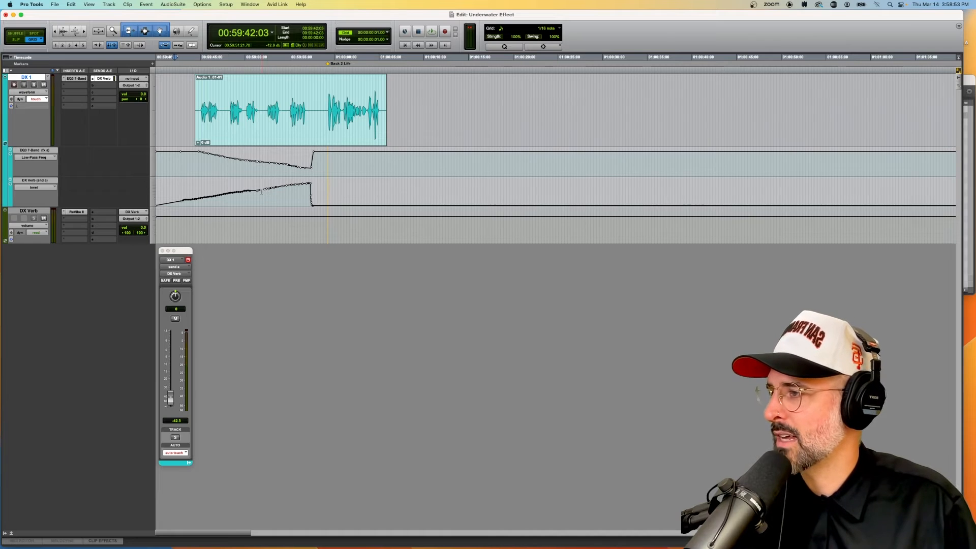
Step: Play the dialogue clip from just before its start to audition the low-pass and DX Verb send automation
{"action": "left_click", "coordinate": [179, 196]}
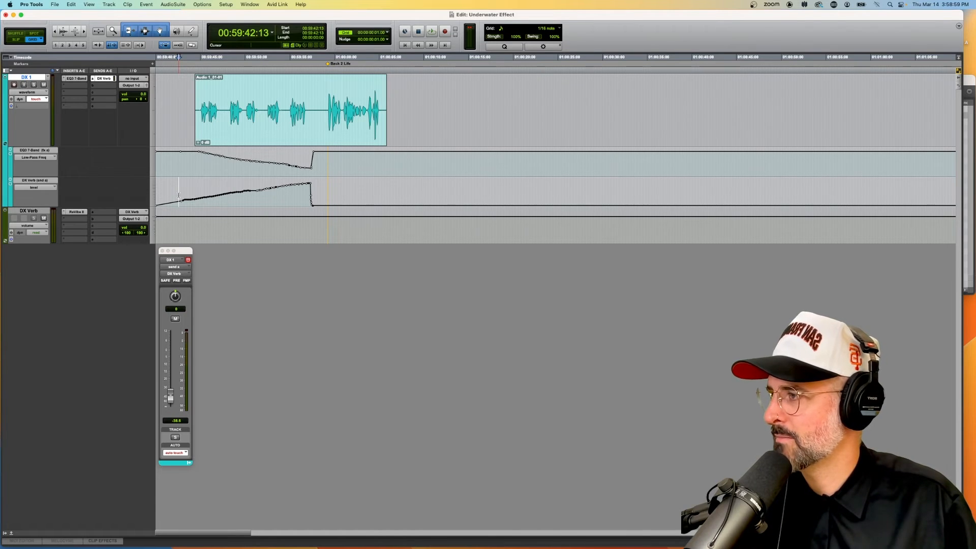
{"action": "key", "text": "space"}
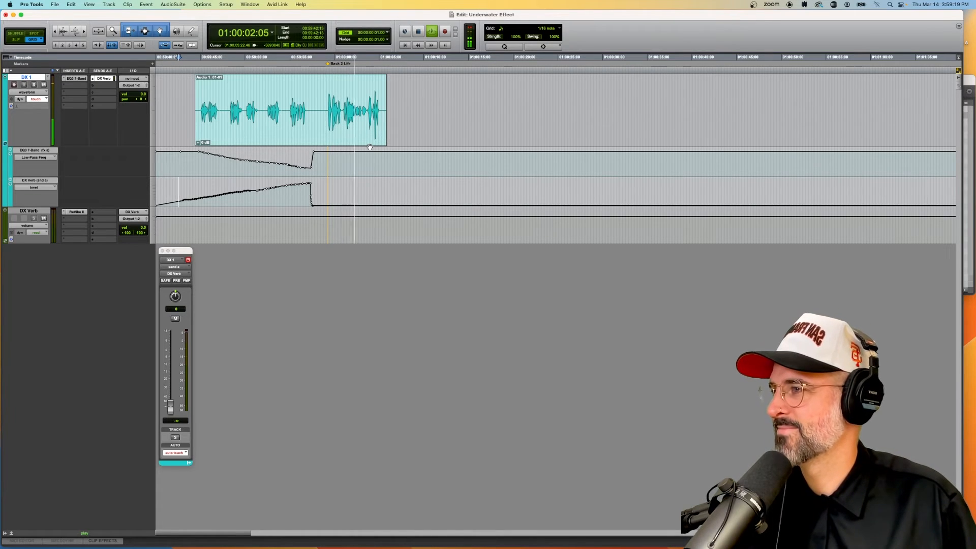
{"action": "key", "text": "space"}
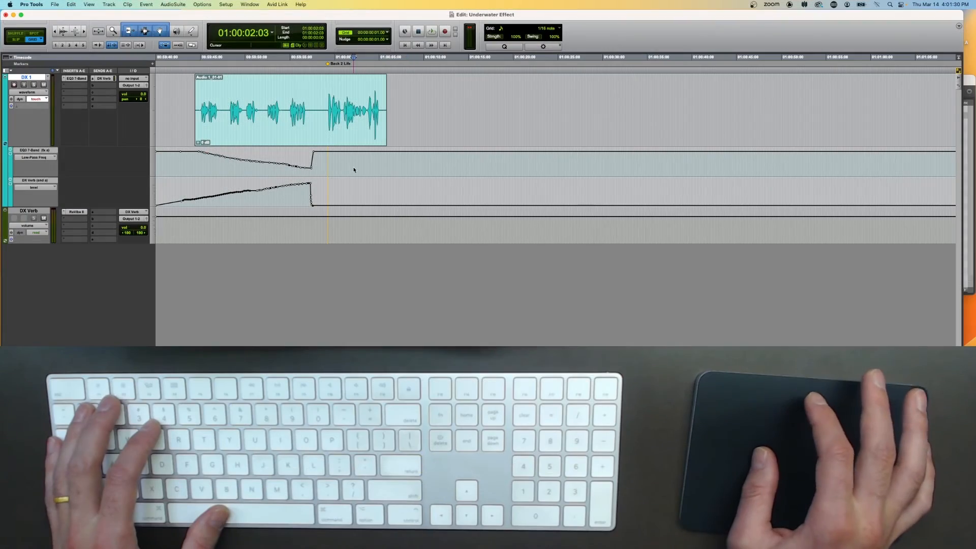
Step: Delete the existing automation moves from both the EQ3 low-pass frequency lane and the DX Verb send level lane
{"action": "left_click_drag", "start_coordinate": [354, 170], "coordinate": [136, 169]}
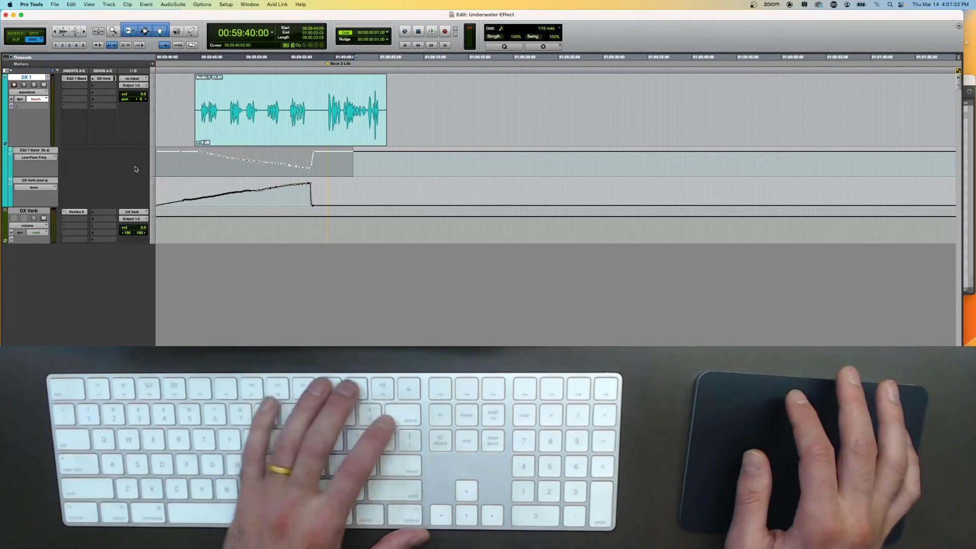
{"action": "key", "text": "BackSpace"}
{"action": "left_click_drag", "start_coordinate": [355, 192], "coordinate": [163, 193]}
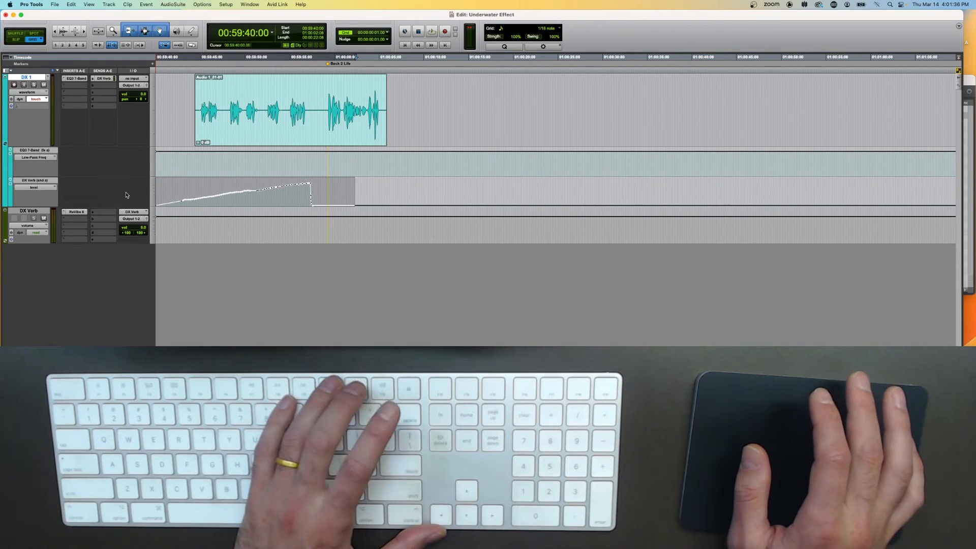
{"action": "key", "text": "BackSpace"}
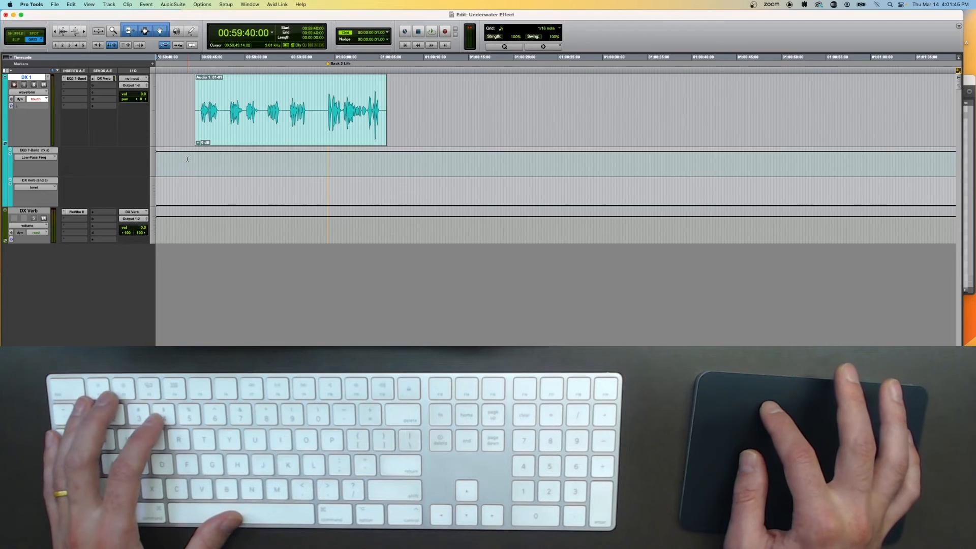
Step: Lower the EQ3 low-pass frequency automation in one flat block from 00:59:43:13 to 00:59:58:05
{"action": "left_click_drag", "start_coordinate": [187, 158], "coordinate": [319, 168]}
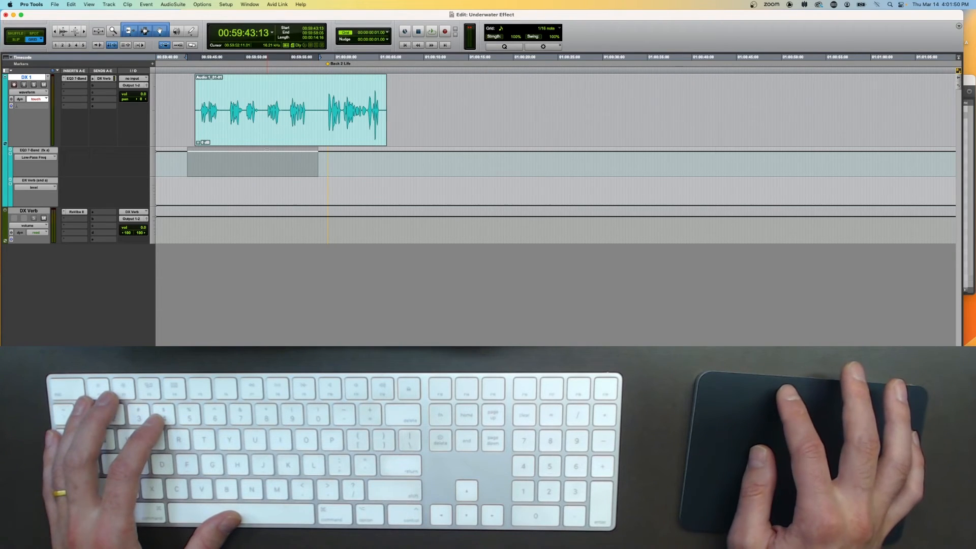
{"action": "left_click_drag", "start_coordinate": [267, 150], "coordinate": [264, 166]}
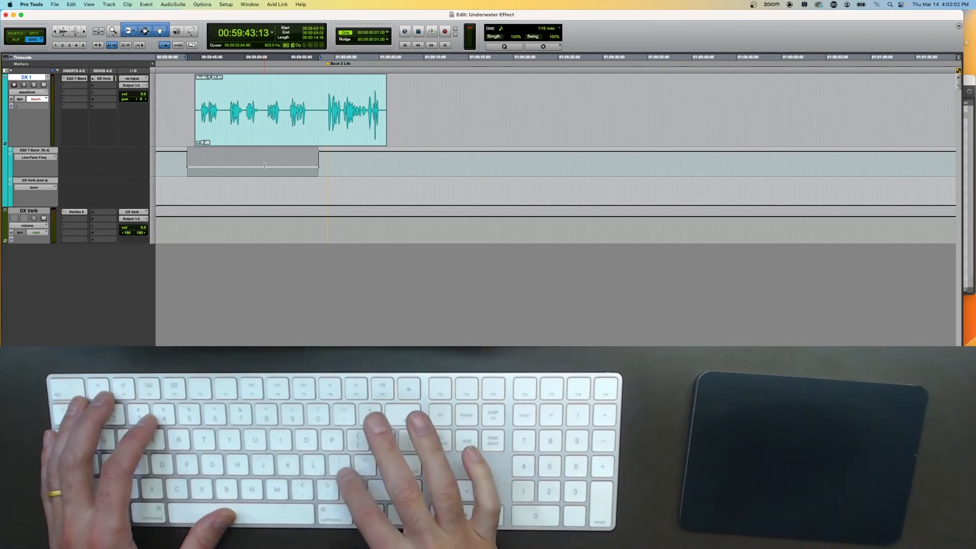
Step: Move the same time selection down to the DX Verb send level lane and raise the send level as a flat block
{"action": "key", "text": "semicolon"}
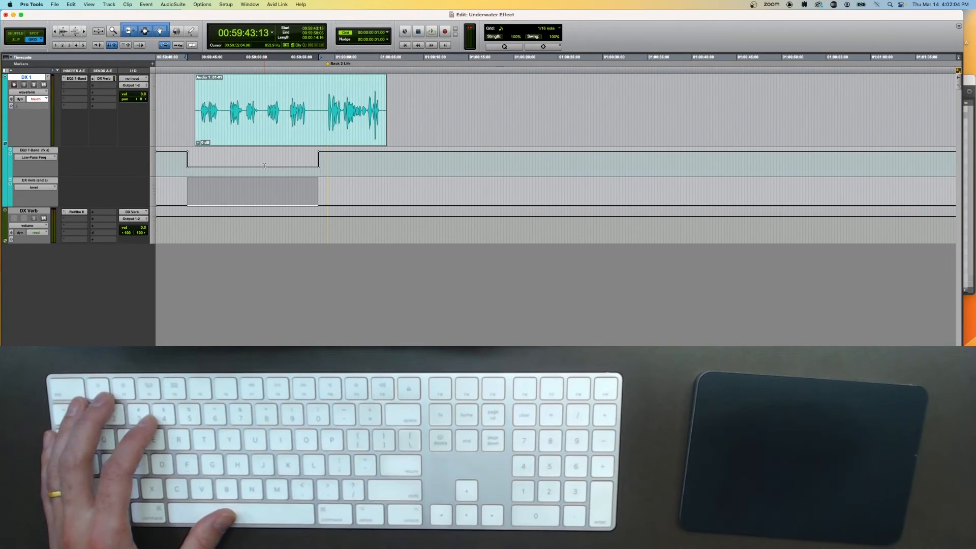
{"action": "key", "text": "p"}
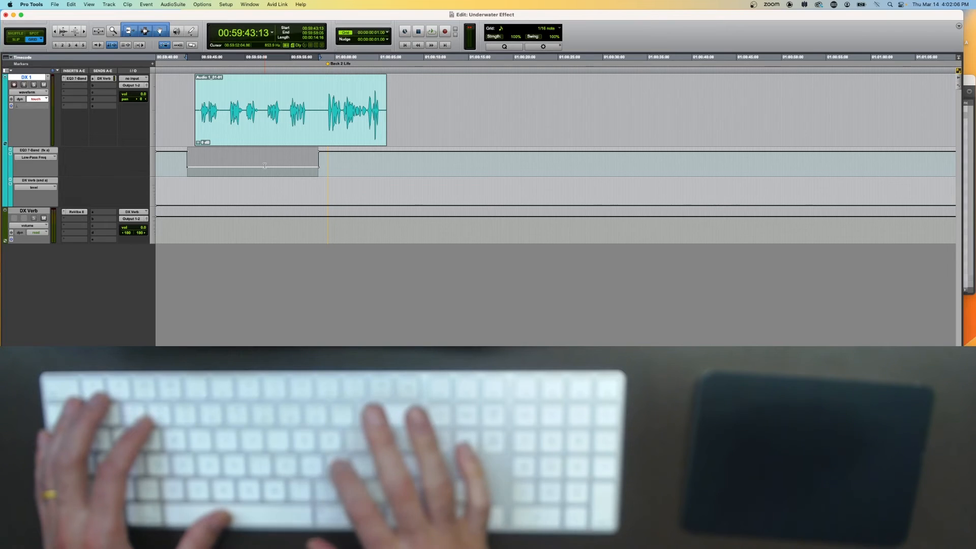
{"action": "key", "text": "semicolon"}
{"action": "key", "text": "p"}
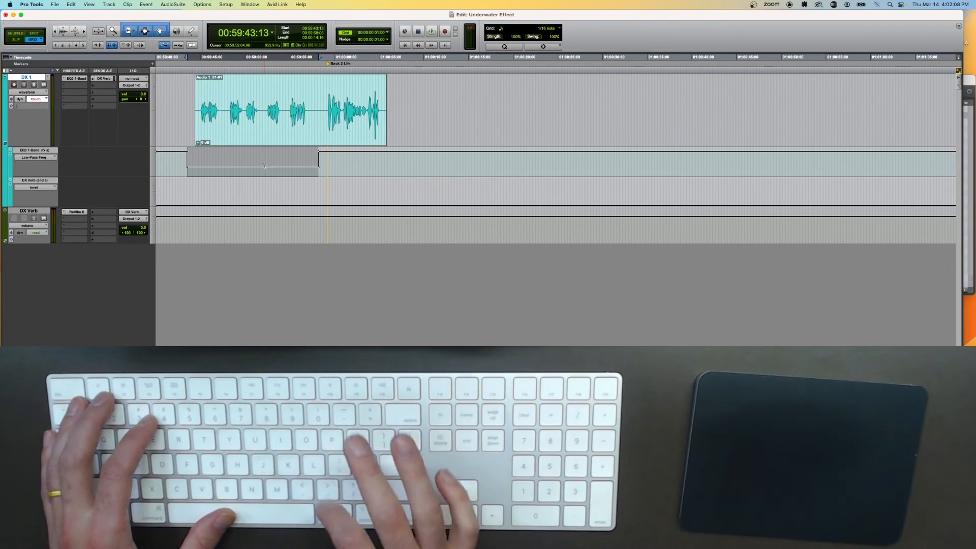
{"action": "key", "text": "semicolon"}
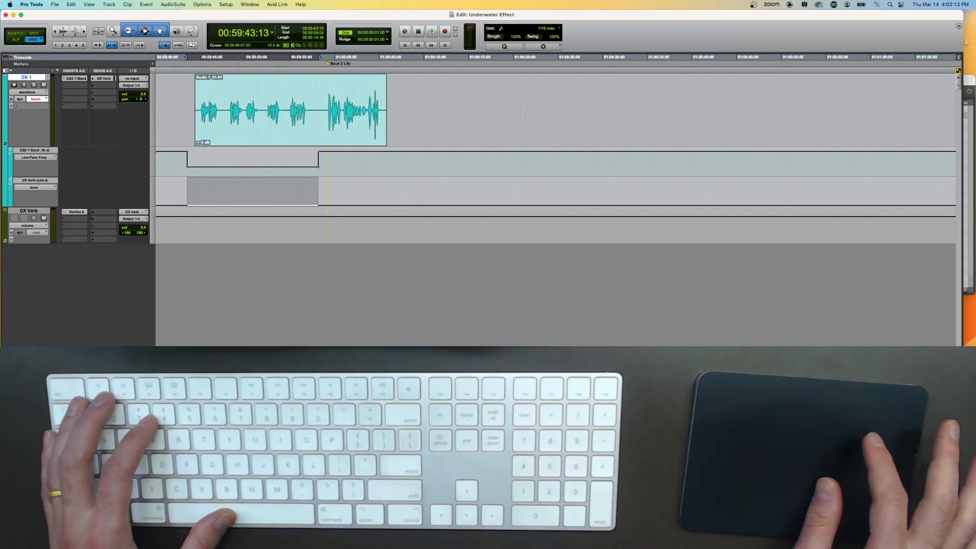
{"action": "left_click_drag", "start_coordinate": [239, 182], "coordinate": [236, 131]}
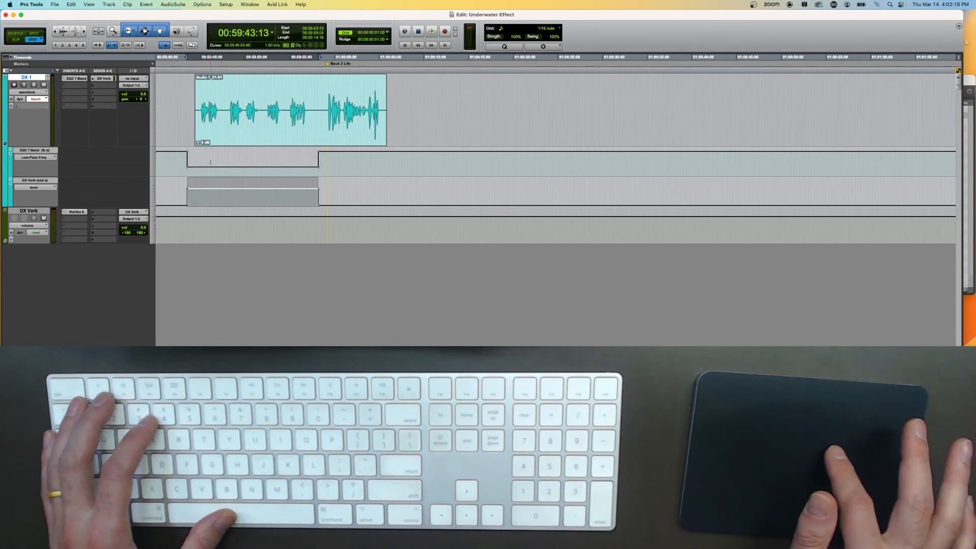
Step: Play from just before the dialogue clip to audition the flat low-pass and reverb send automation, and stop playback
{"action": "left_click", "coordinate": [172, 164]}
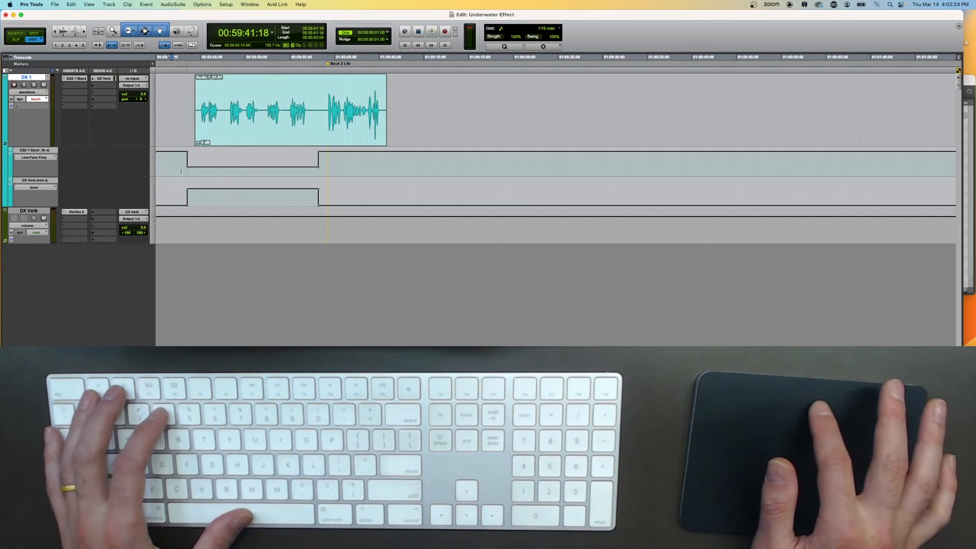
{"action": "left_click", "coordinate": [192, 116]}
{"action": "key", "text": "space"}
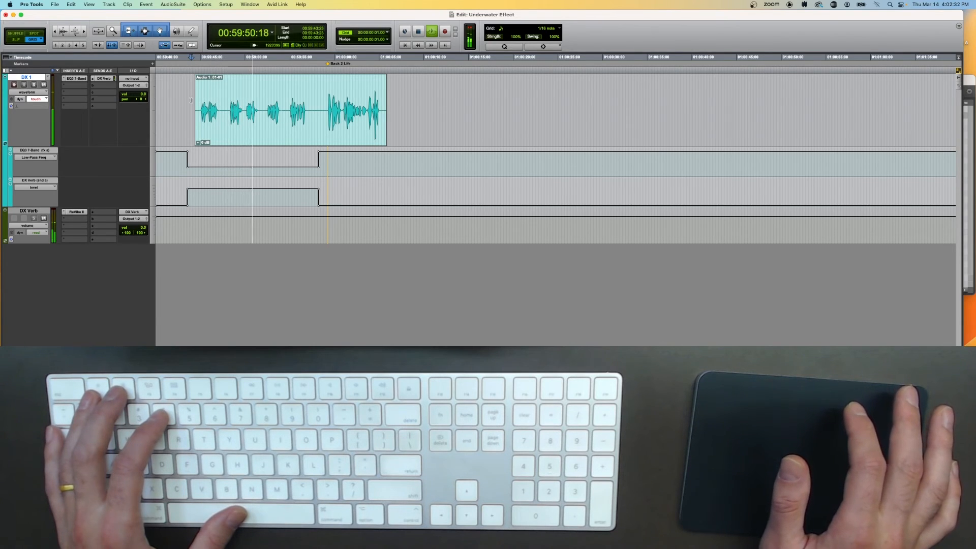
{"action": "key", "text": "space"}
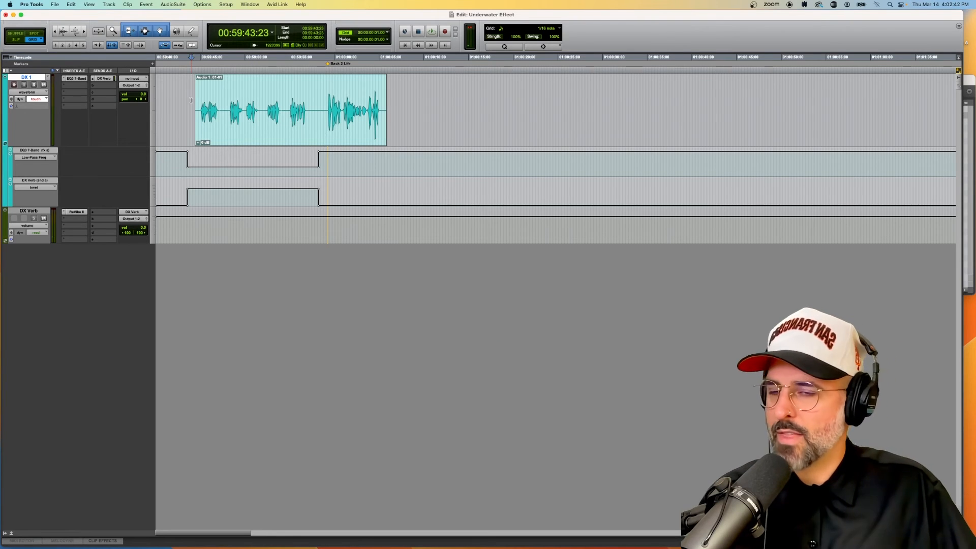